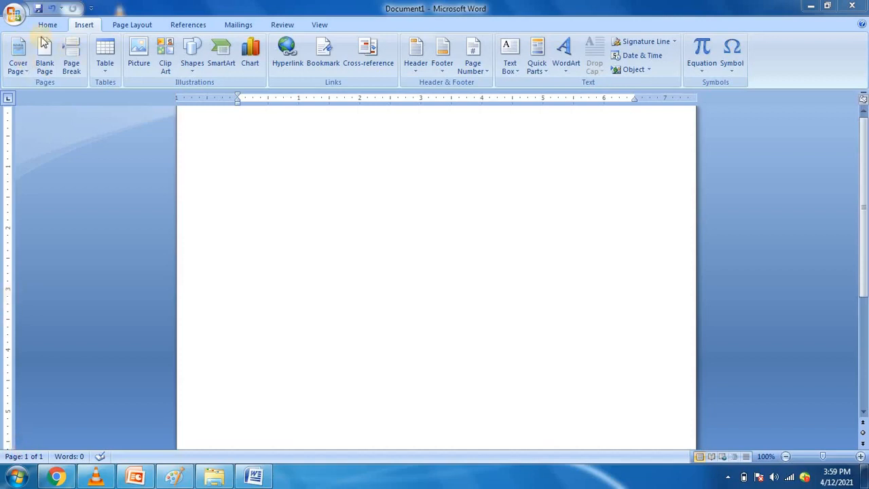
- Insert a table with 5 columns and 4 rows, keeping the fixed automatic column width
click(105, 68)
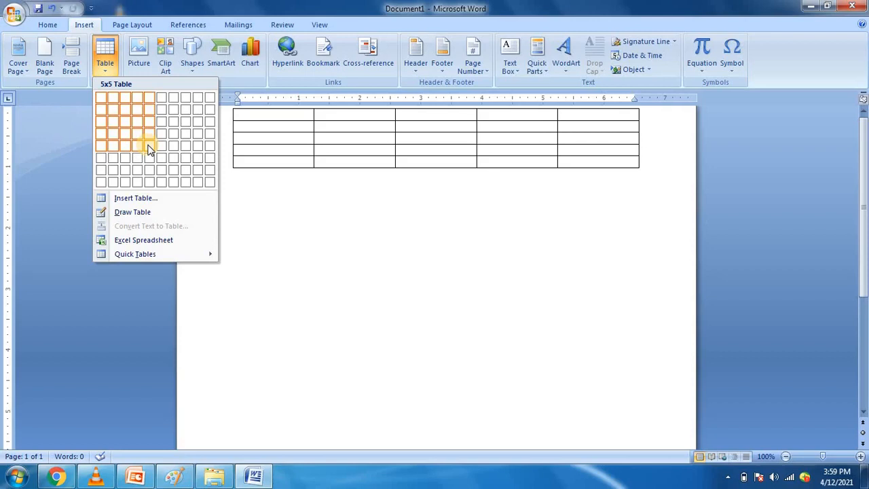
click(139, 198)
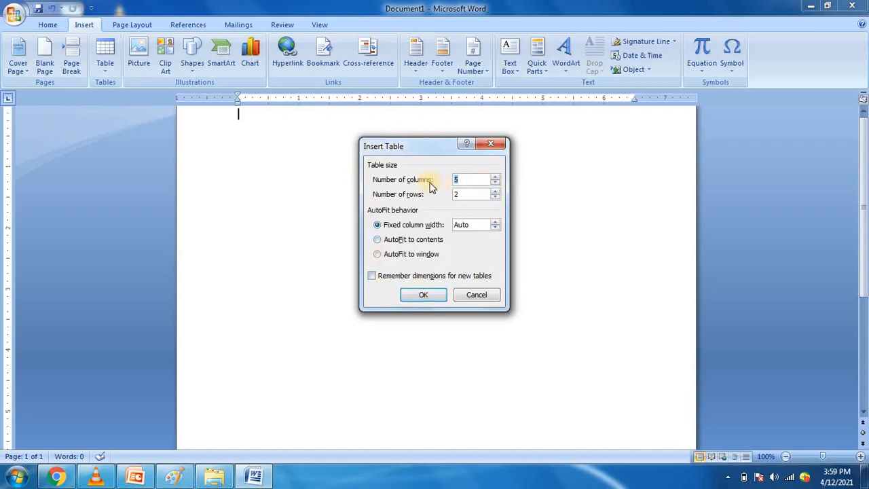
click(495, 191)
click(496, 192)
click(422, 294)
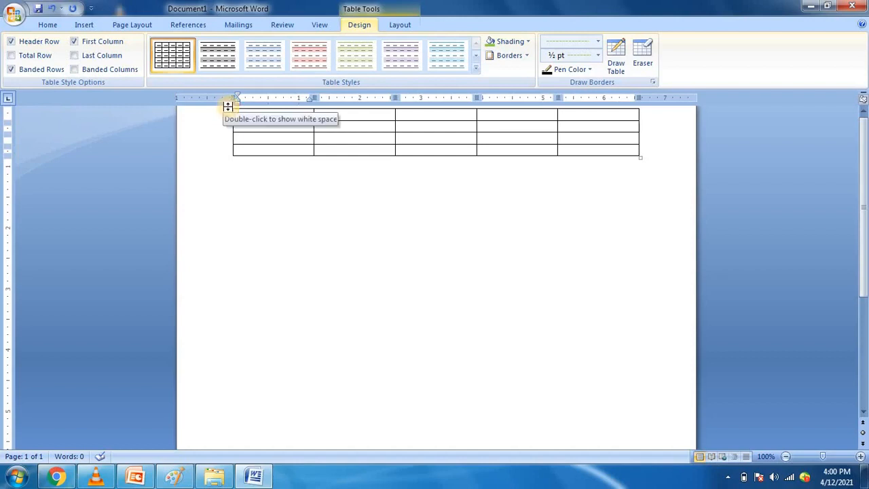
- Move the table further down the page and enlarge it so its rows are about twice as tall
drag(227, 106, 224, 202)
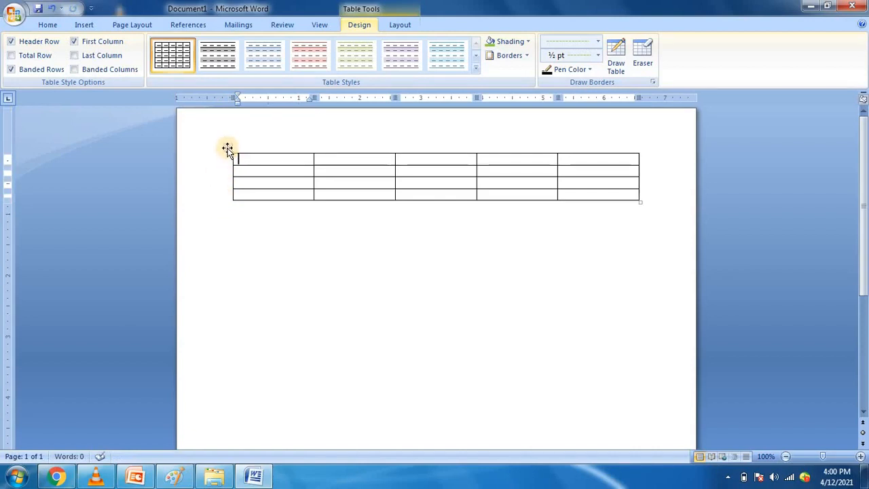
drag(226, 145, 224, 245)
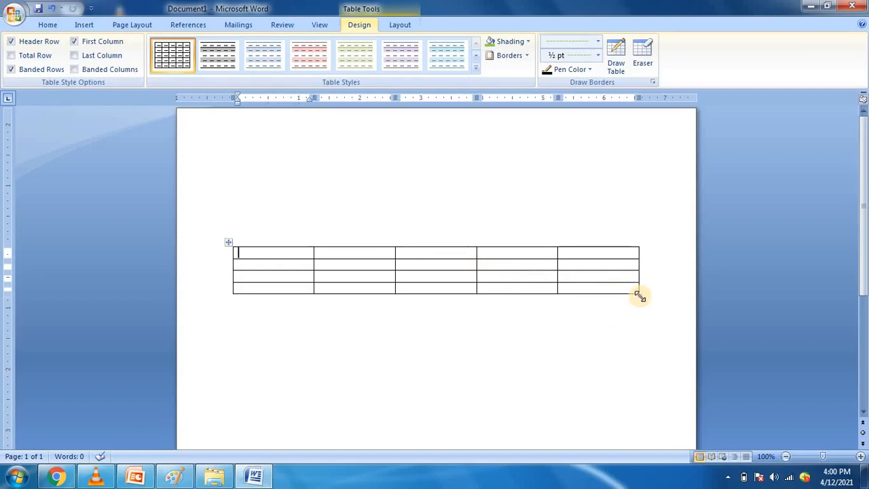
drag(639, 295, 644, 339)
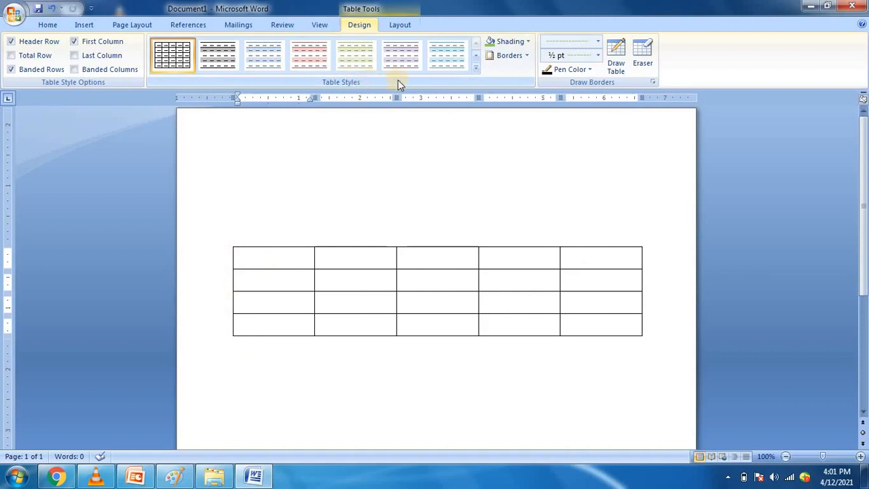
- Apply the aqua Light Grid style, then select the whole table and preview its shading colors without choosing one
click(475, 71)
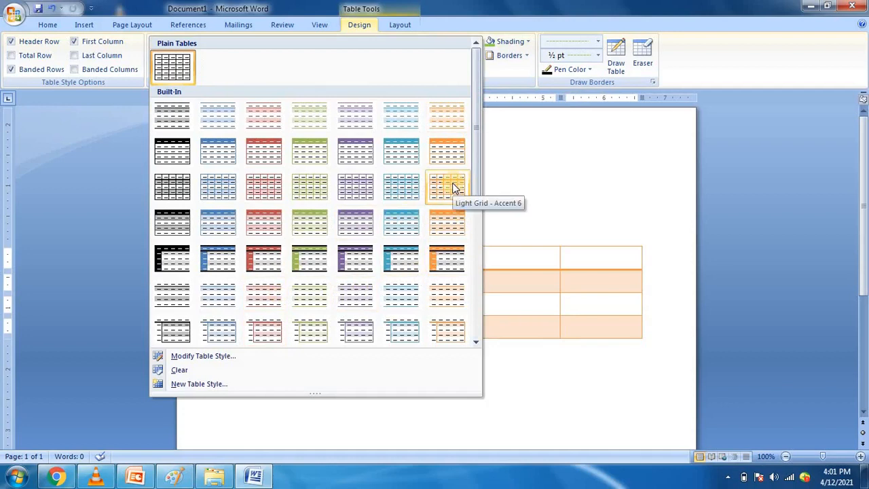
click(410, 187)
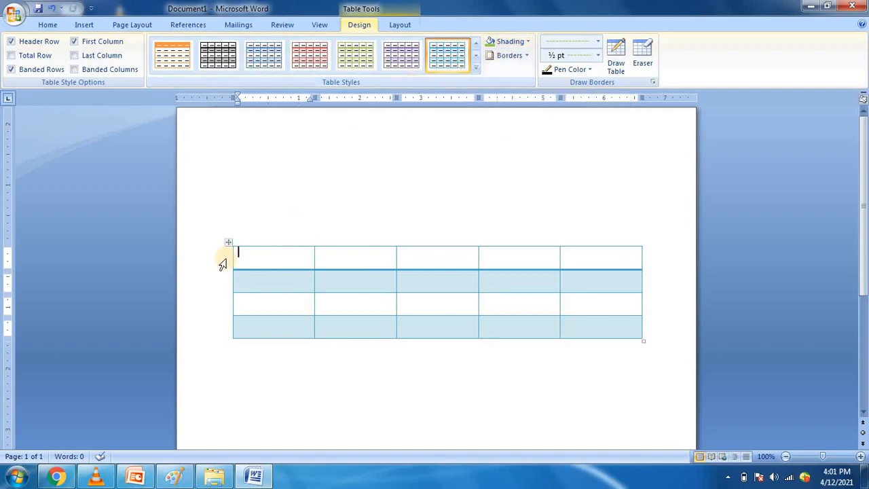
click(228, 242)
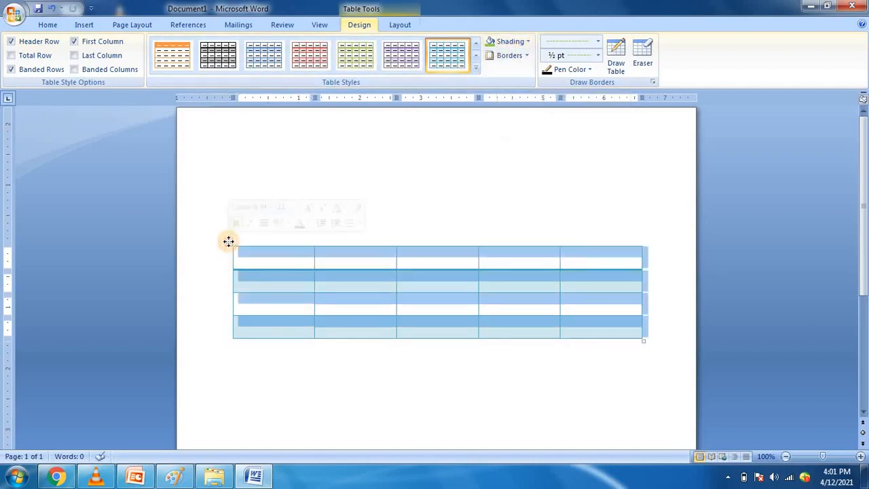
click(528, 42)
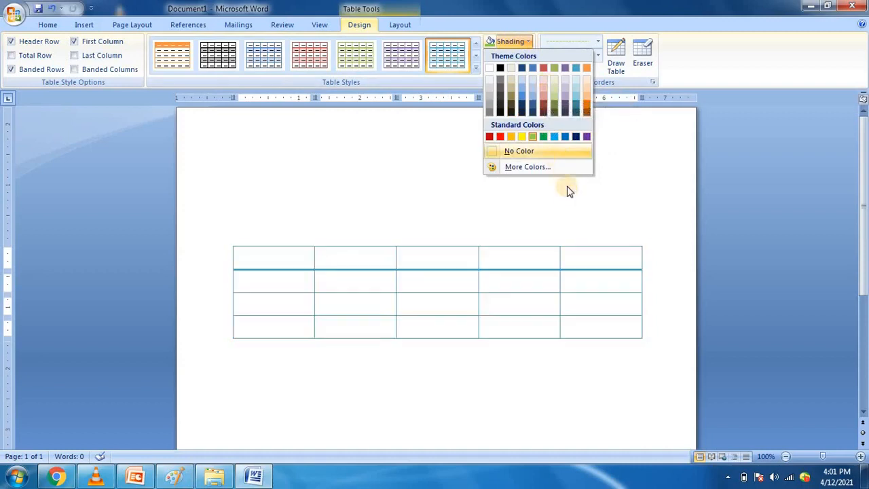
click(566, 194)
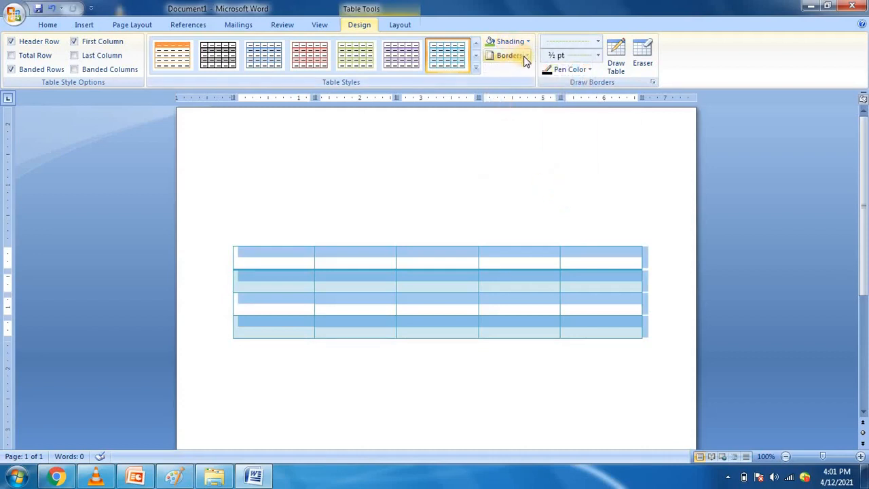
- Choose a red double-line style for the selected table's borders
click(527, 56)
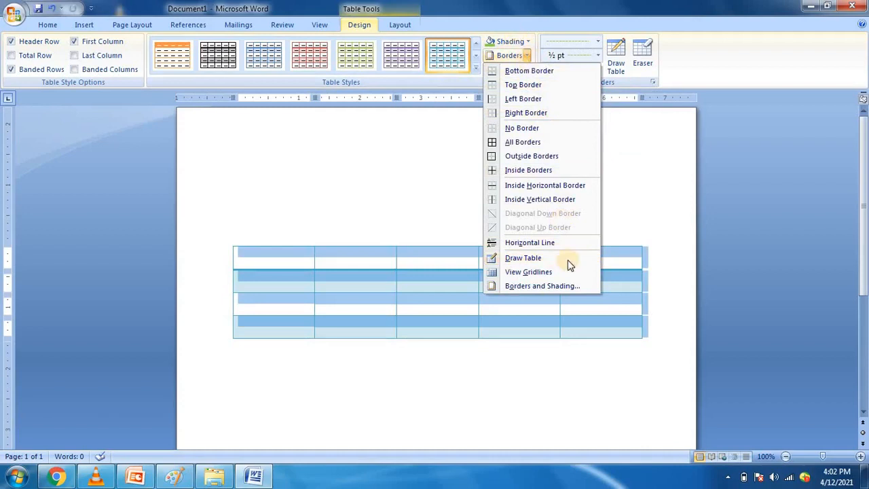
click(518, 287)
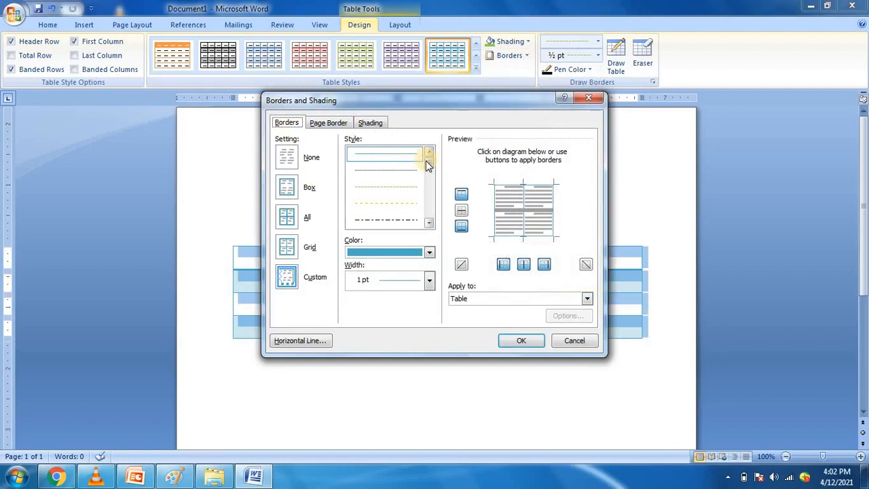
drag(428, 165, 428, 170)
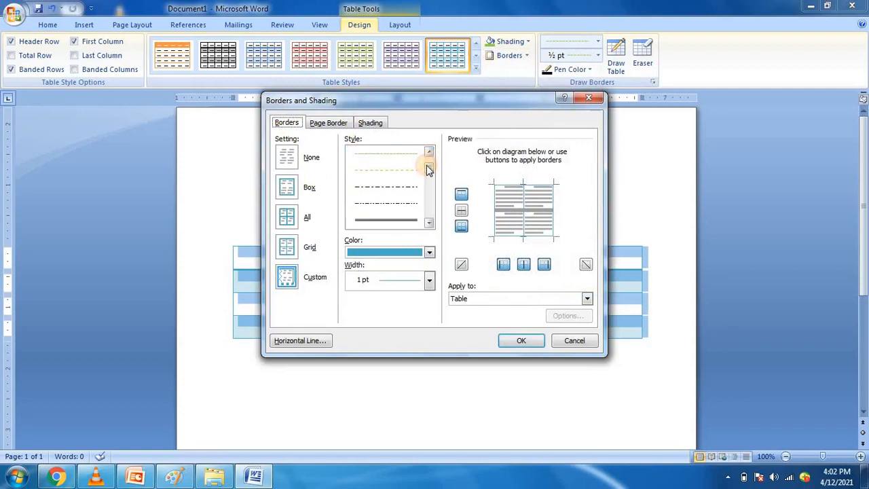
click(428, 170)
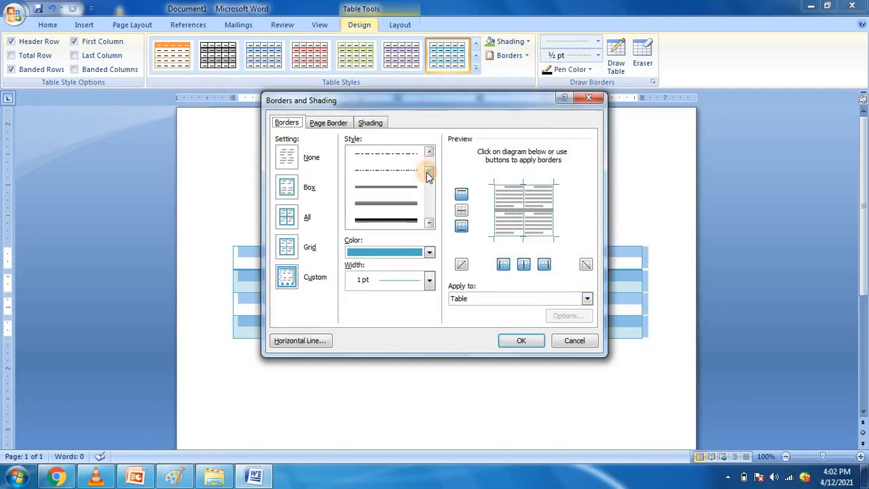
click(396, 188)
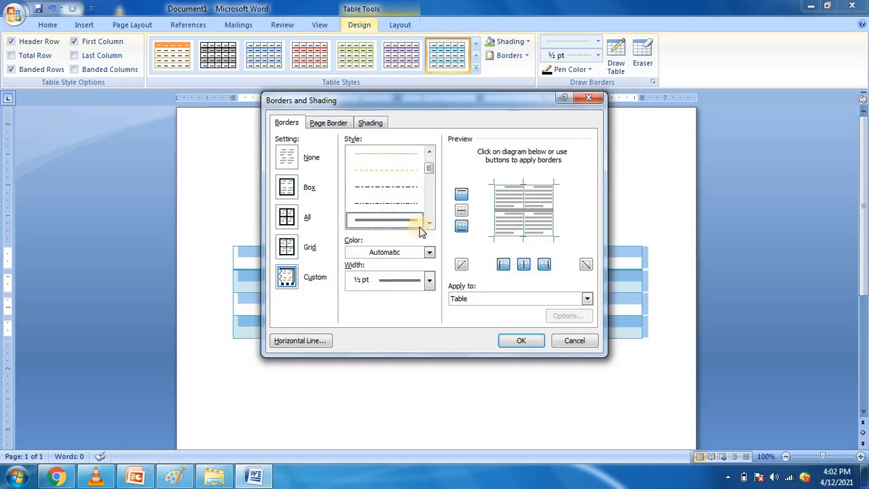
click(430, 252)
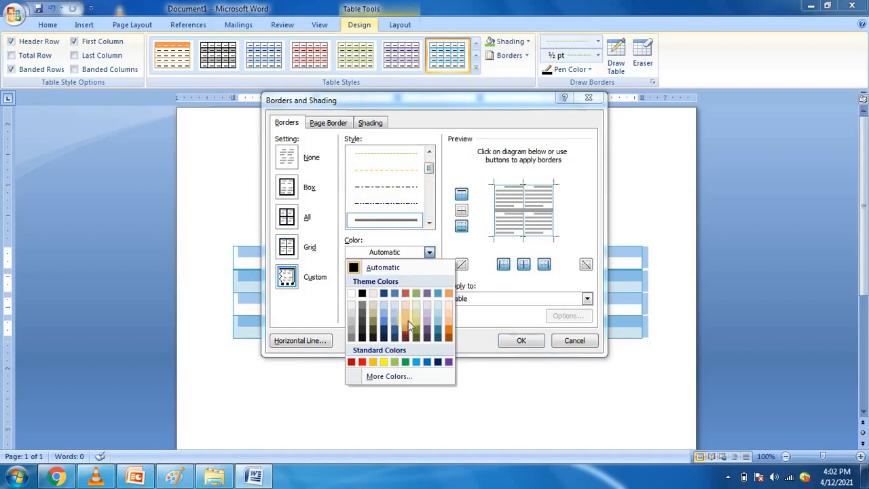
click(363, 363)
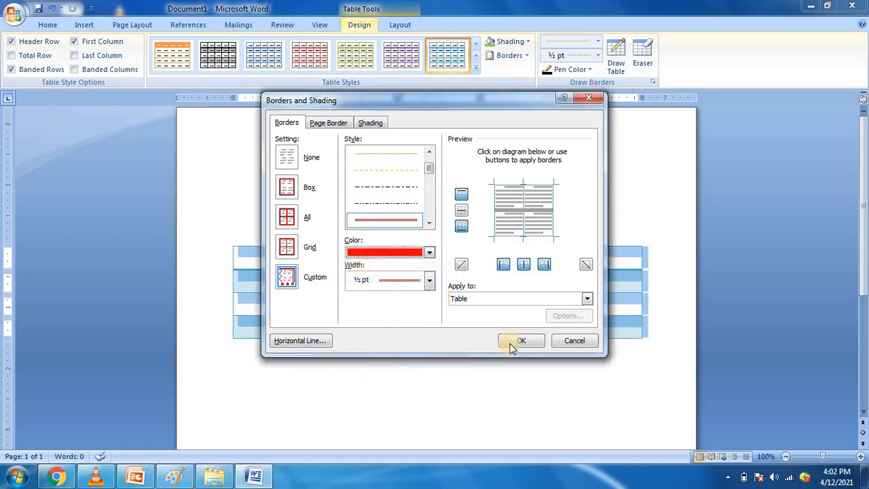
- Fill the whole table with yellow shading, apply the border and shading settings, and deselect the table
click(372, 123)
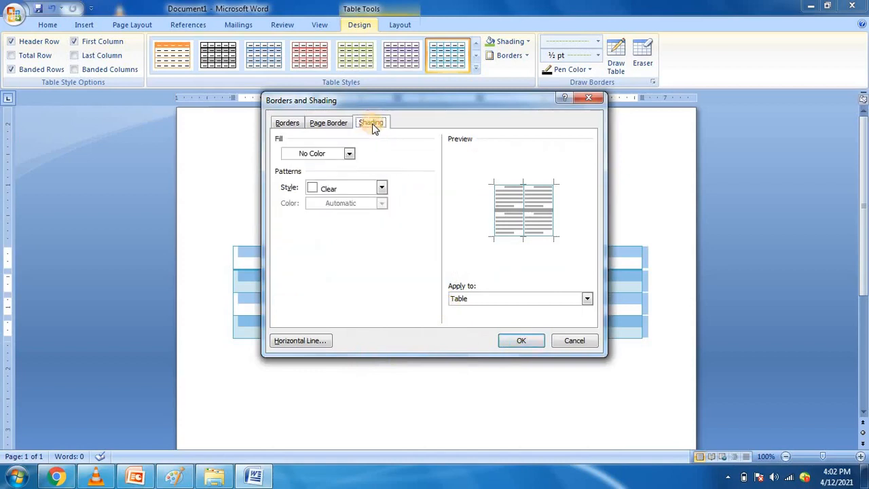
click(348, 154)
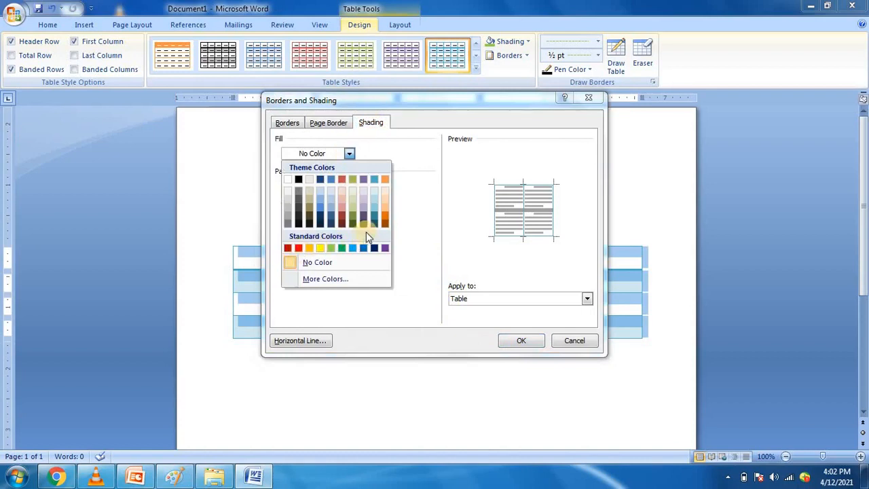
click(319, 249)
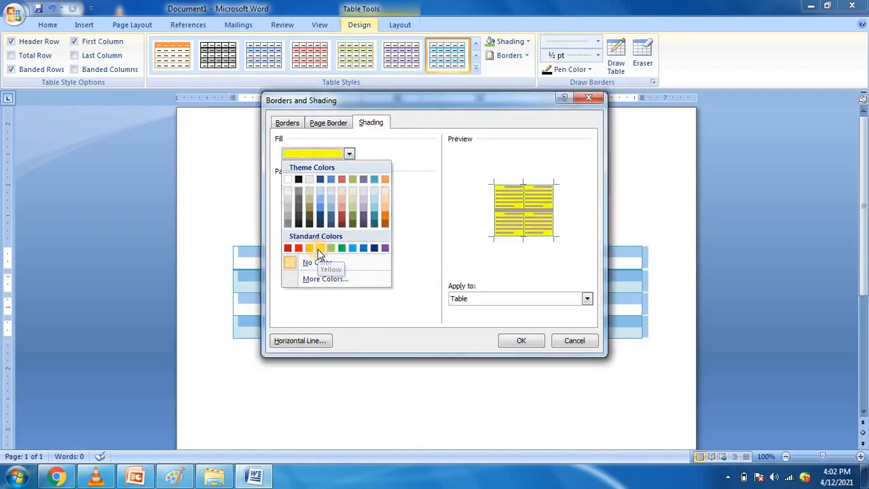
click(527, 341)
click(478, 385)
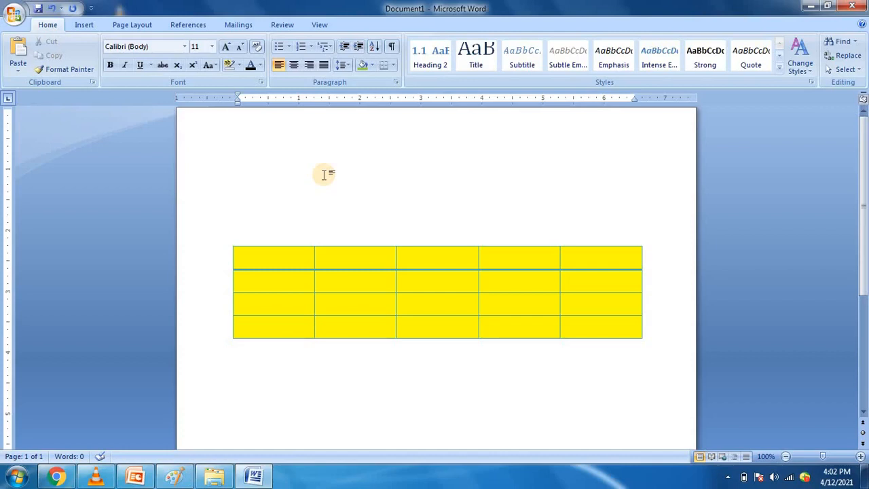
- Undo the yellow shading and the aqua table style, restoring the plain grid
key(ctrl+z)
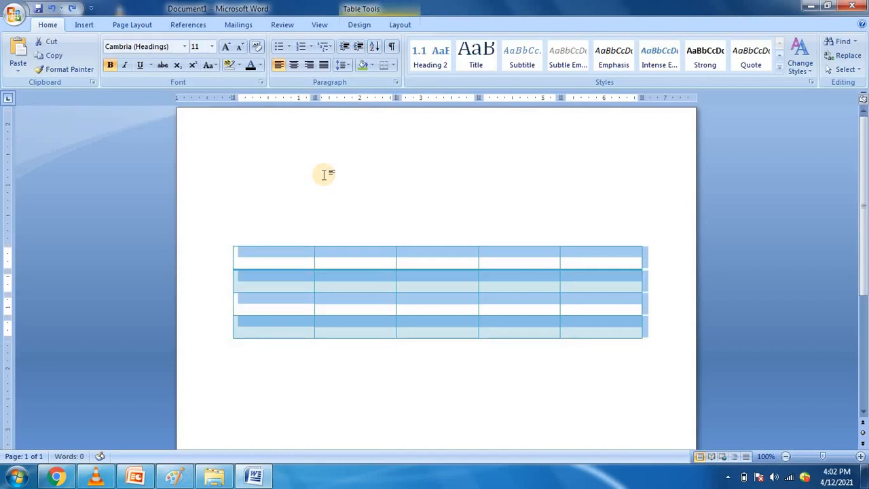
click(422, 207)
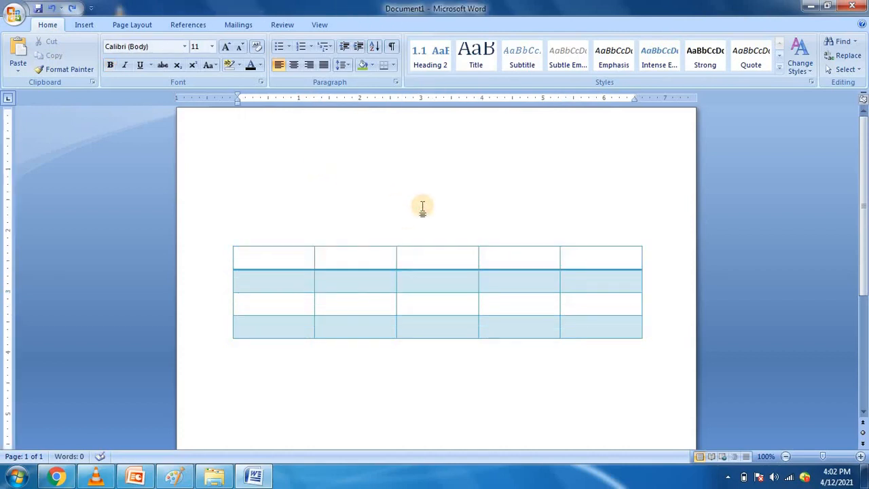
key(ctrl+z)
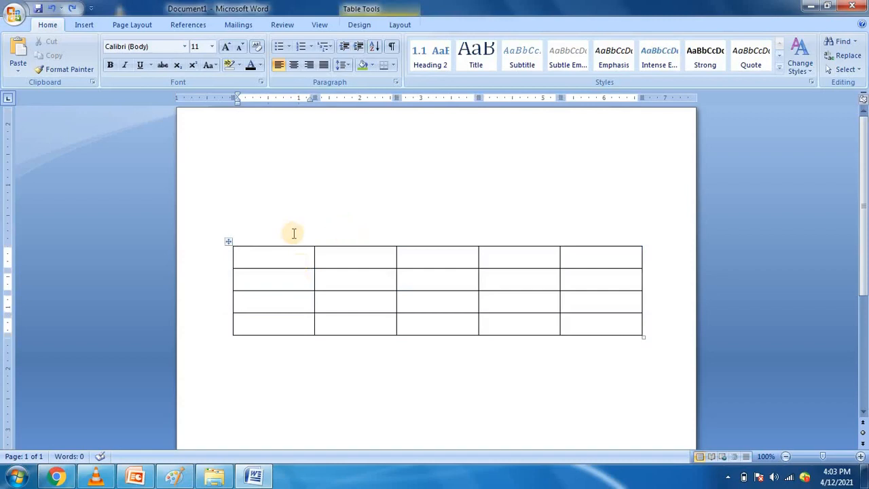
- Enter the headings "Reg no" and "Name" in the first two cells of the top row
click(255, 256)
text(Sl no)
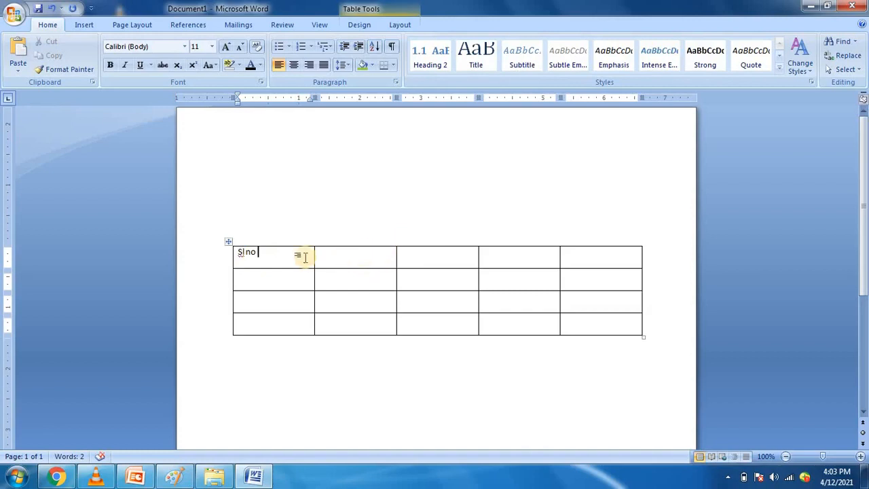
key(BackSpace)
key(BackSpace)
key(BackSpace)
key(BackSpace)
key(BackSpace)
text(Reg no)
click(343, 258)
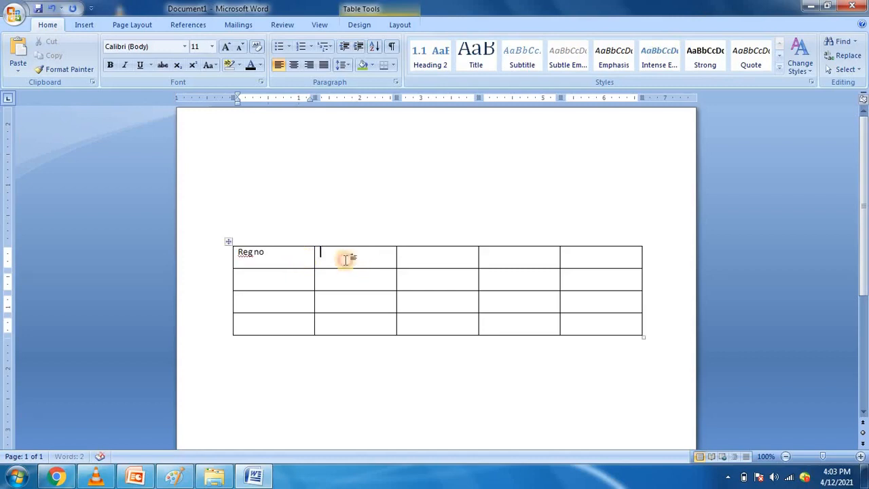
text(name)
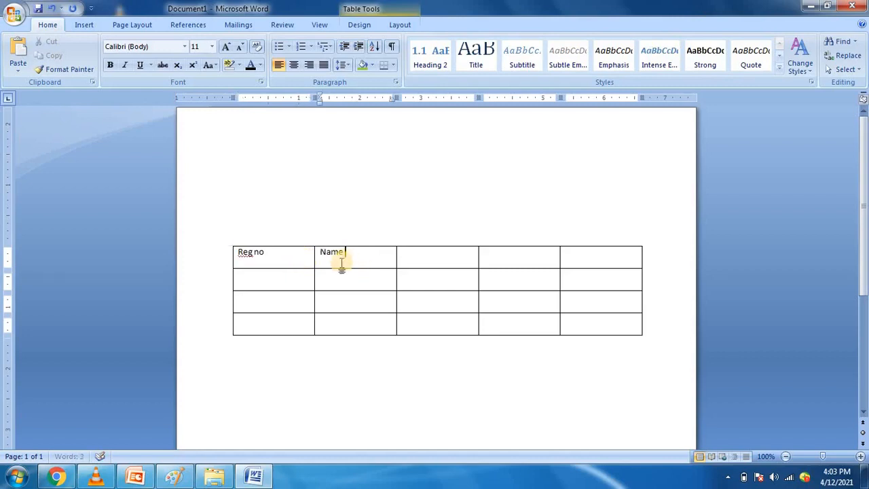
- Enter the headings "designation", "Ph no" and "address" in the remaining three cells of the top row
click(412, 256)
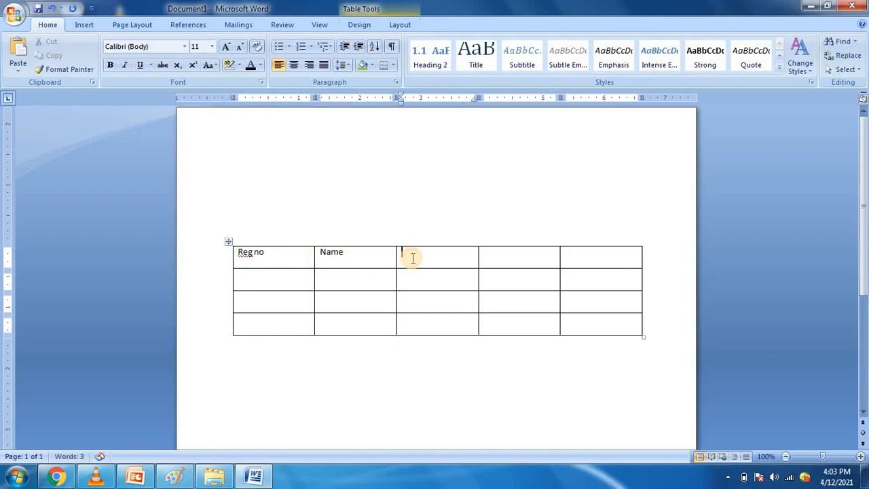
text(designation)
click(492, 253)
text(ph)
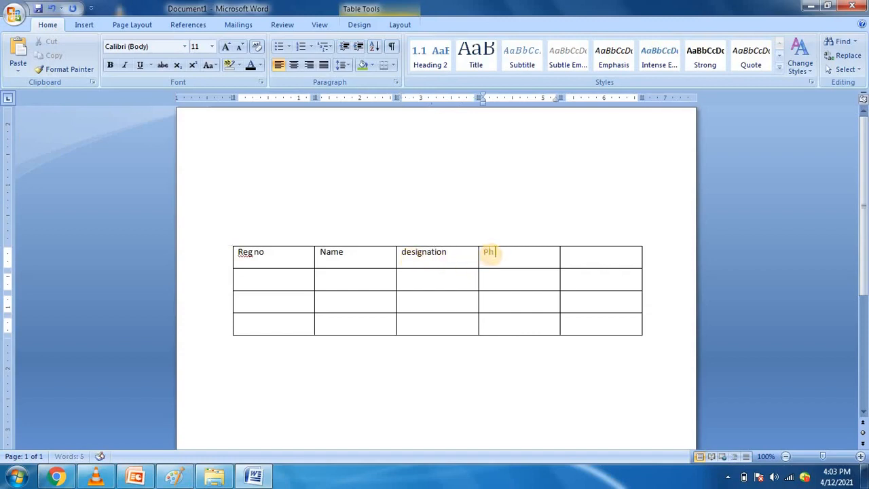
click(594, 262)
text(ad)
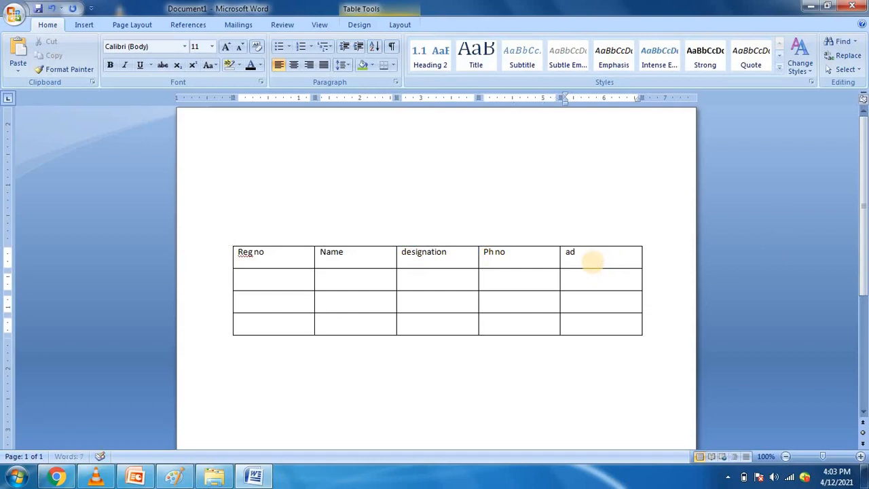
text(dress)
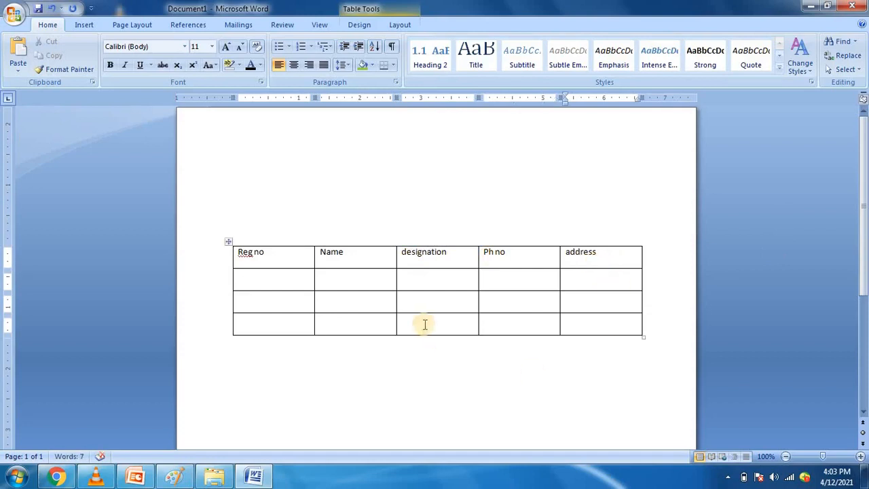
- Move the cursor cell by cell from the first cell of the second row to the third cell of the third row
click(259, 288)
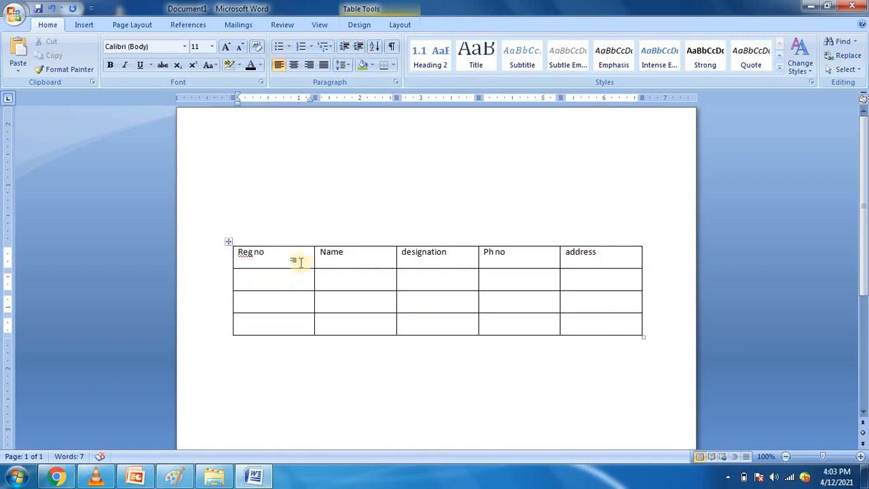
click(255, 281)
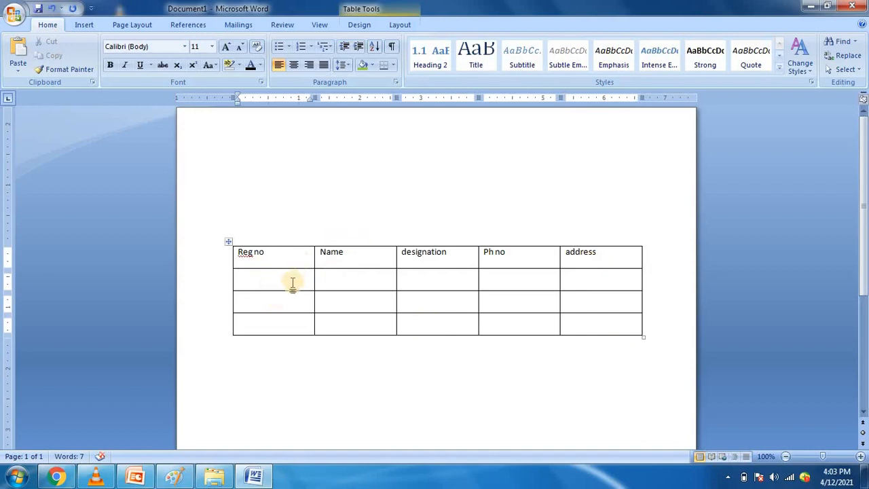
key(Tab)
key(Tab)
key(Tab)
key(Tab)
key(Tab)
key(Tab)
key(Tab)
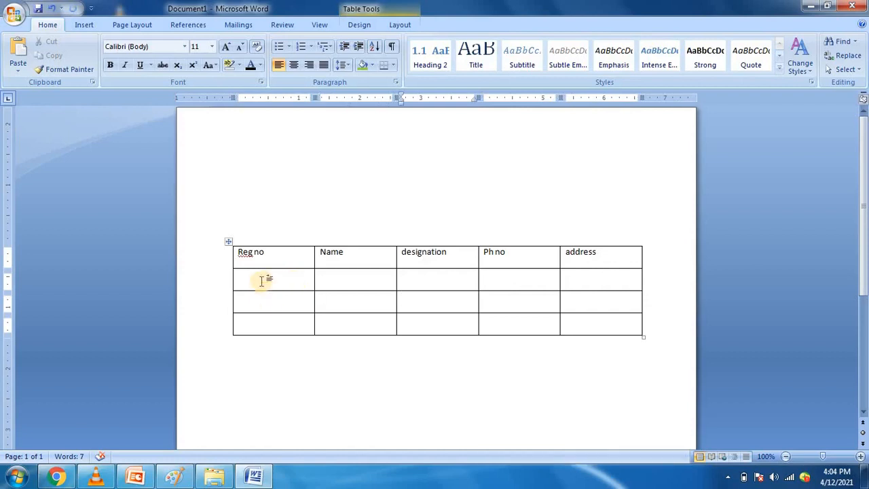
- Center the headings "Reg no", "Name" and "designation" within their cells in the top row
click(261, 281)
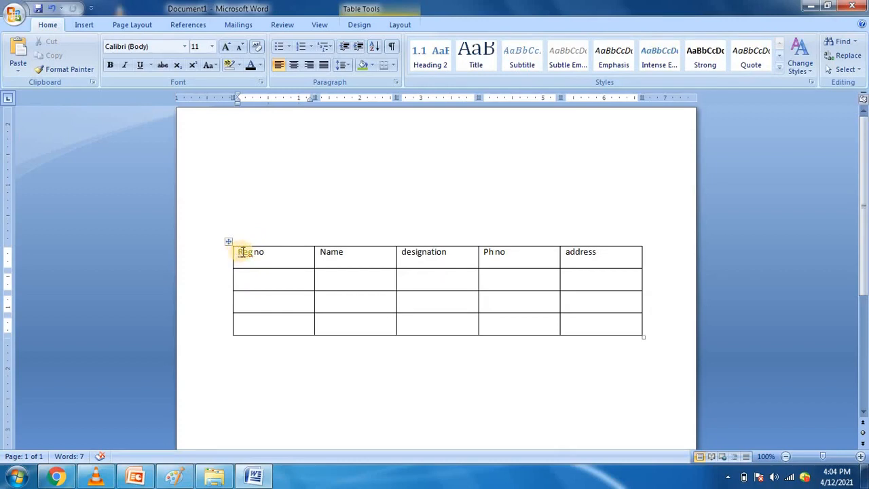
drag(238, 251, 268, 258)
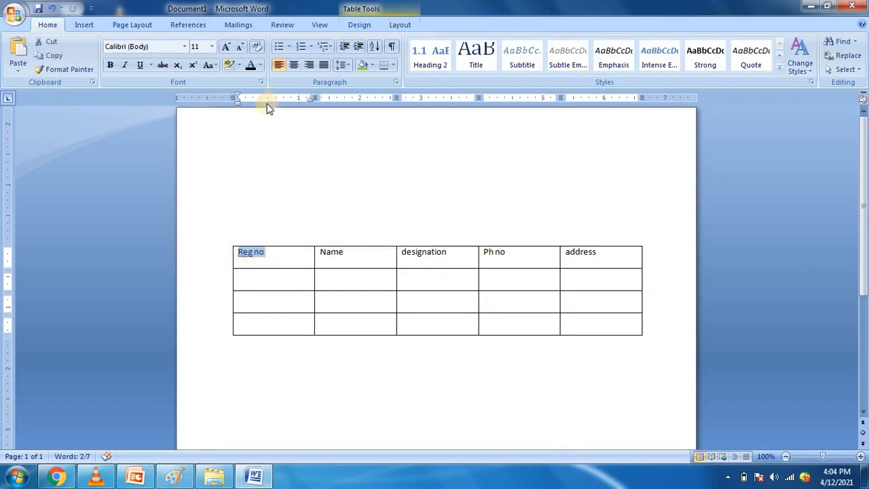
click(293, 65)
click(285, 196)
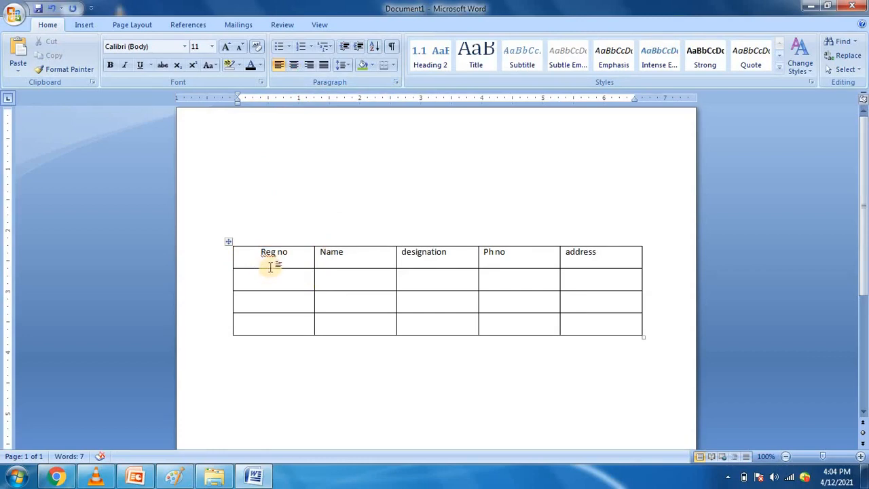
triple_click(323, 251)
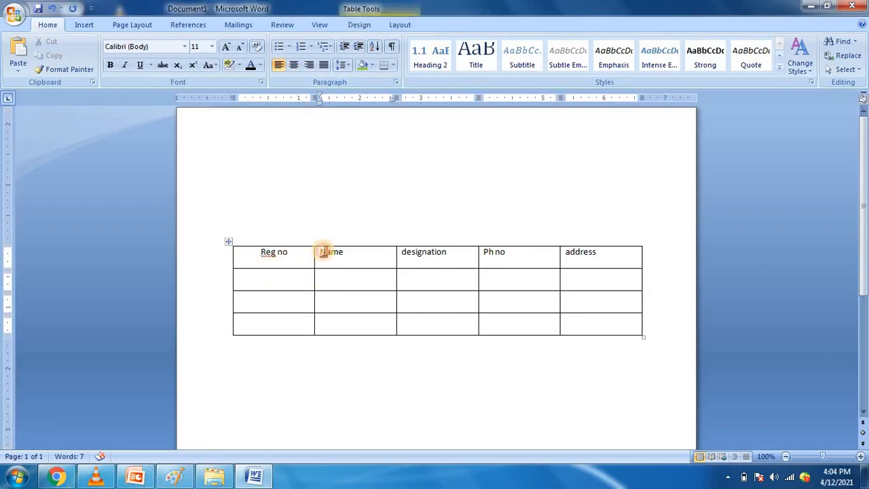
click(294, 64)
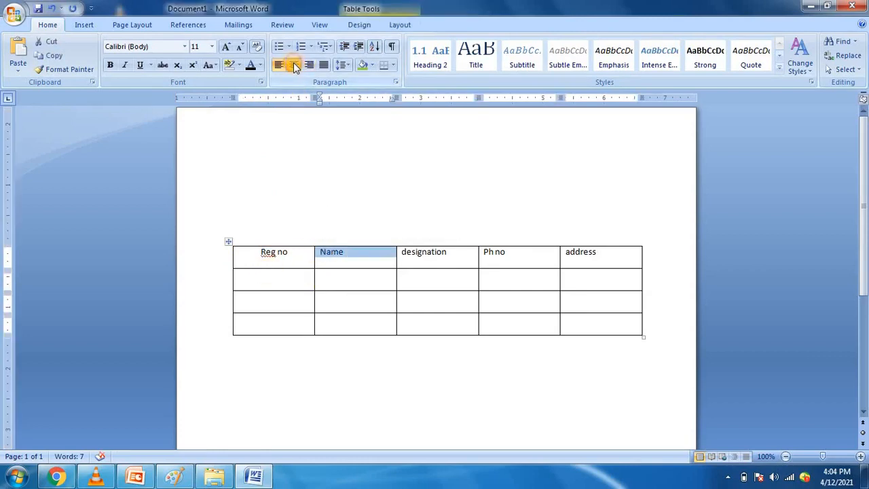
click(423, 254)
double_click(423, 254)
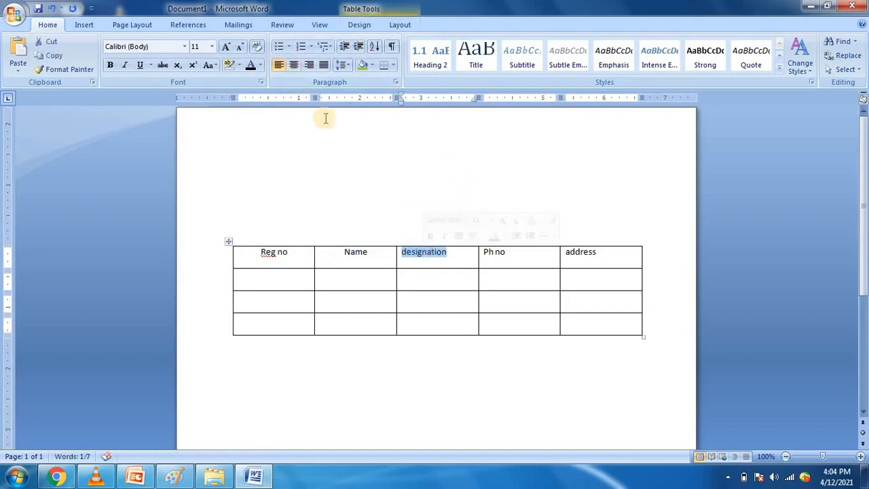
click(294, 66)
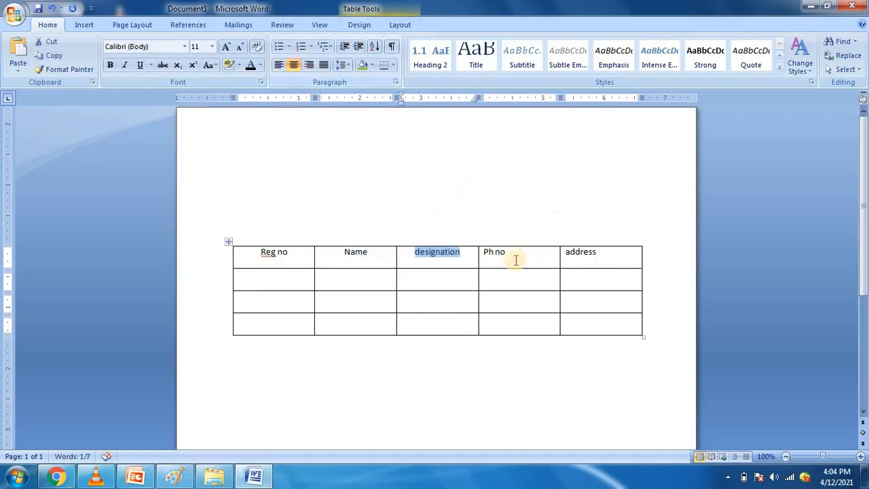
- Center the headings "Ph no" and "address" within their cells in the top row
double_click(493, 252)
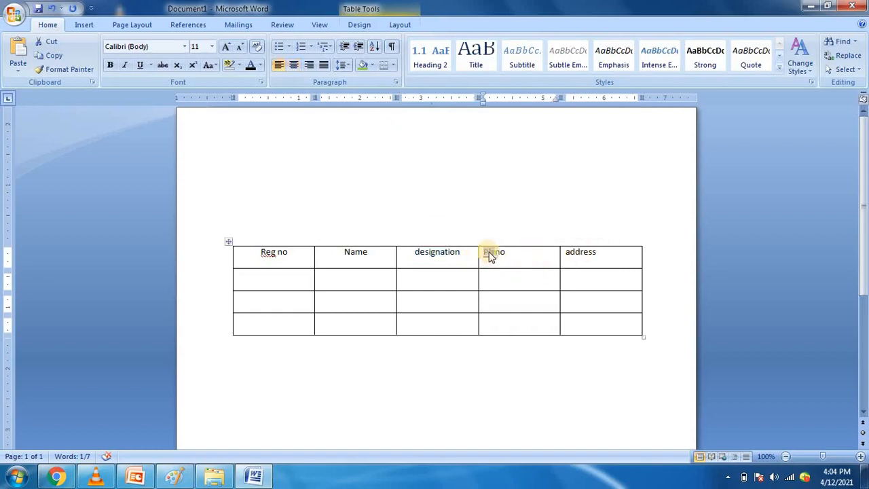
click(508, 255)
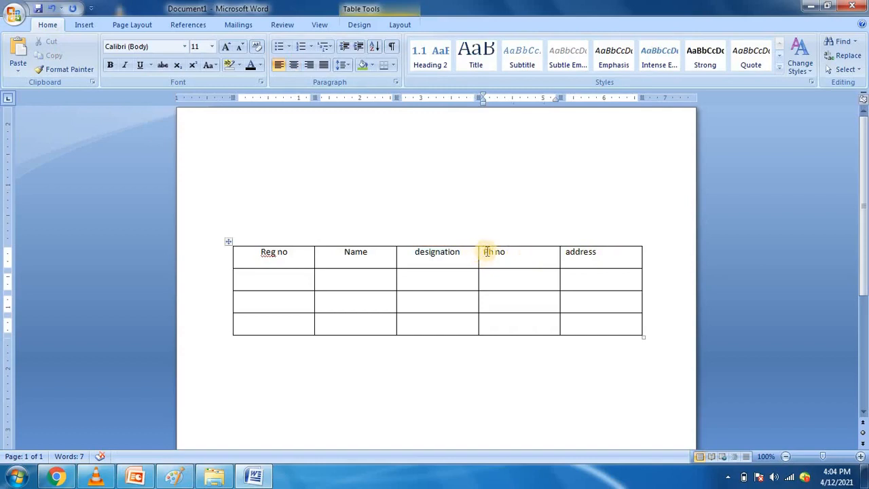
click(495, 251)
drag(495, 251, 510, 252)
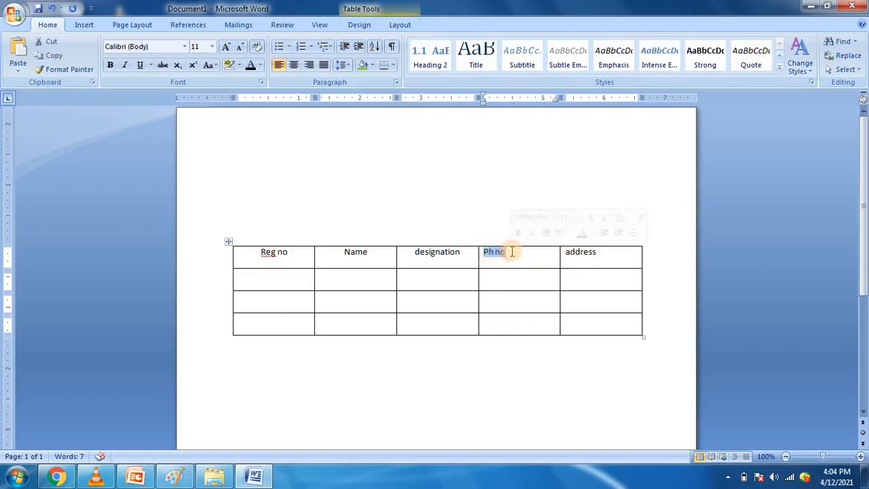
click(293, 68)
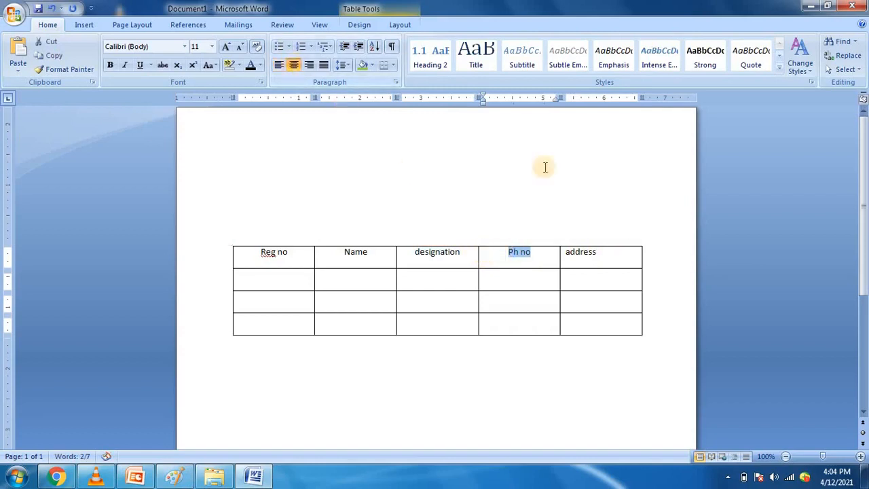
click(580, 253)
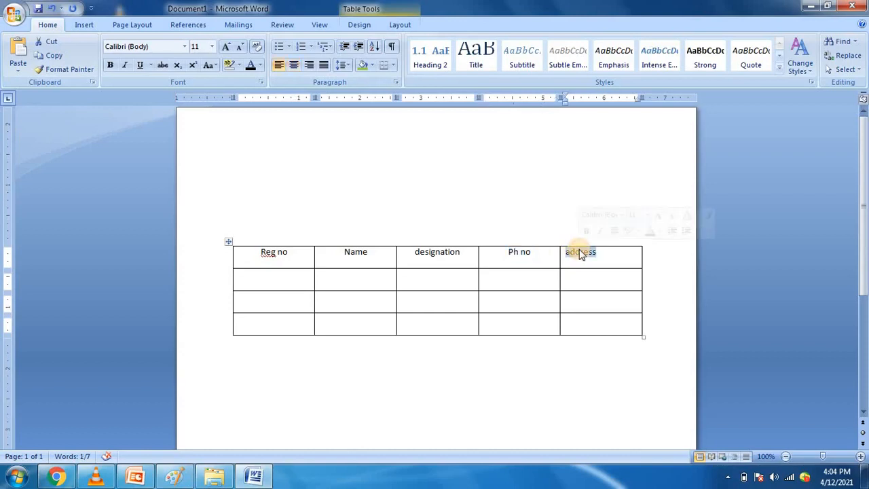
double_click(580, 252)
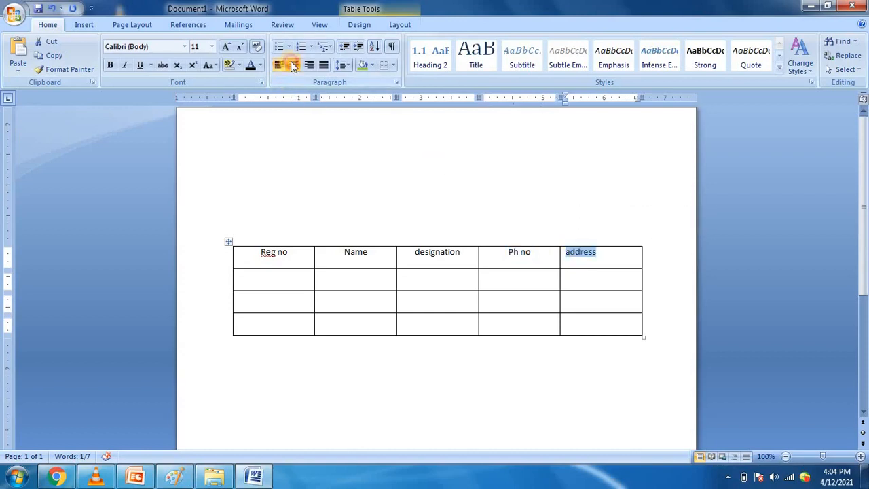
click(293, 65)
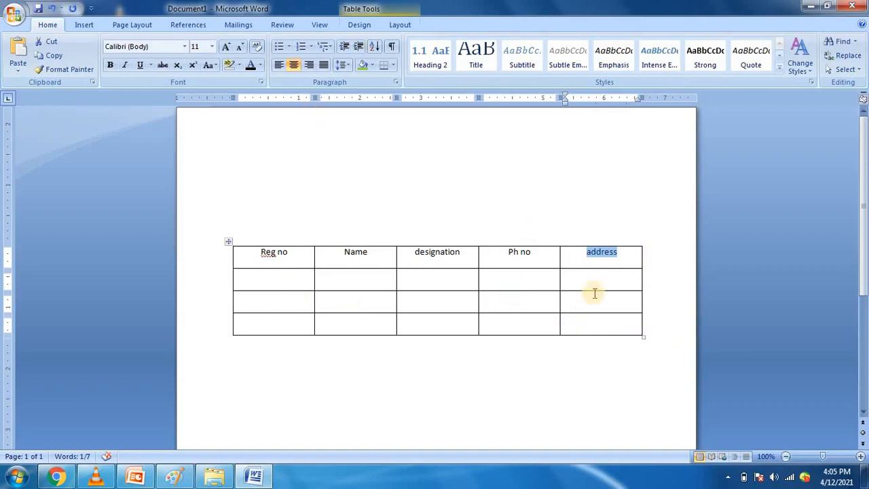
- Insert a column to the right of the address column and shift the table left so it fits on the page
click(632, 255)
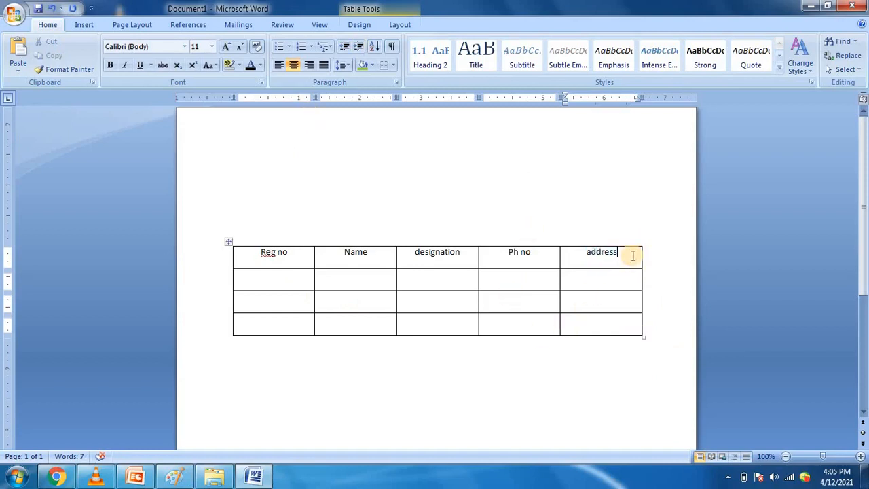
click(400, 25)
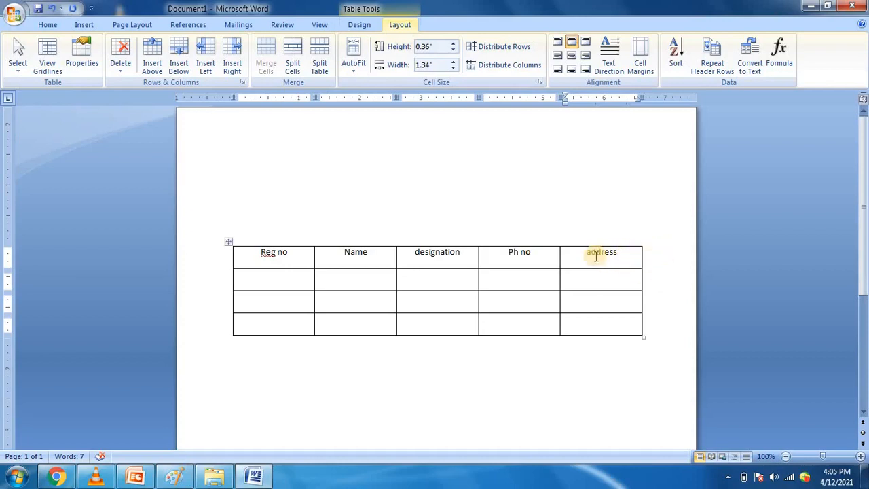
click(231, 68)
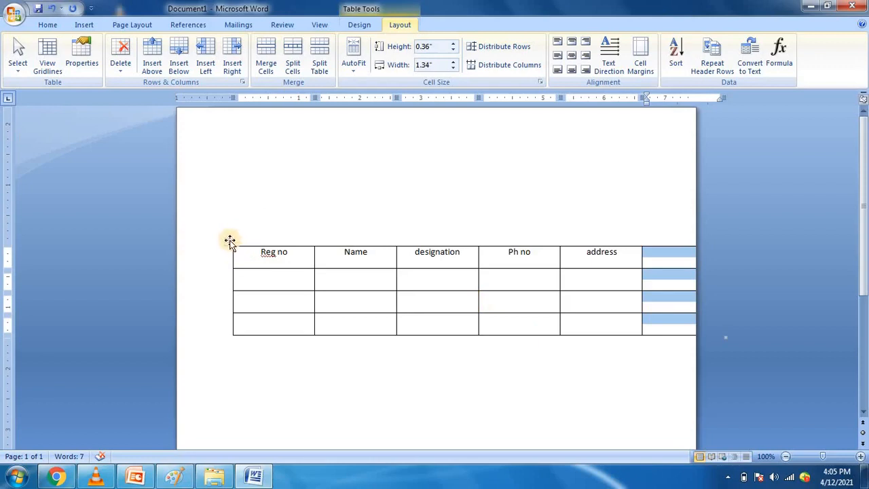
drag(228, 241, 185, 234)
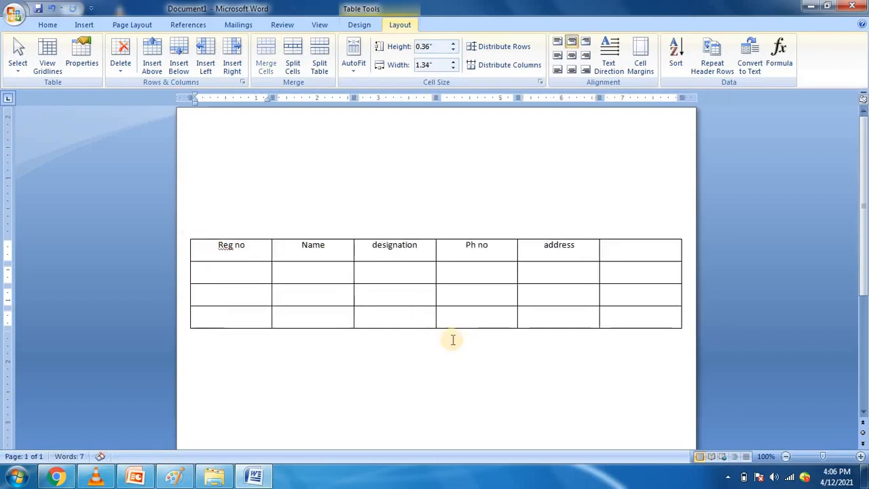
- Insert a new row below the table's last row
click(657, 321)
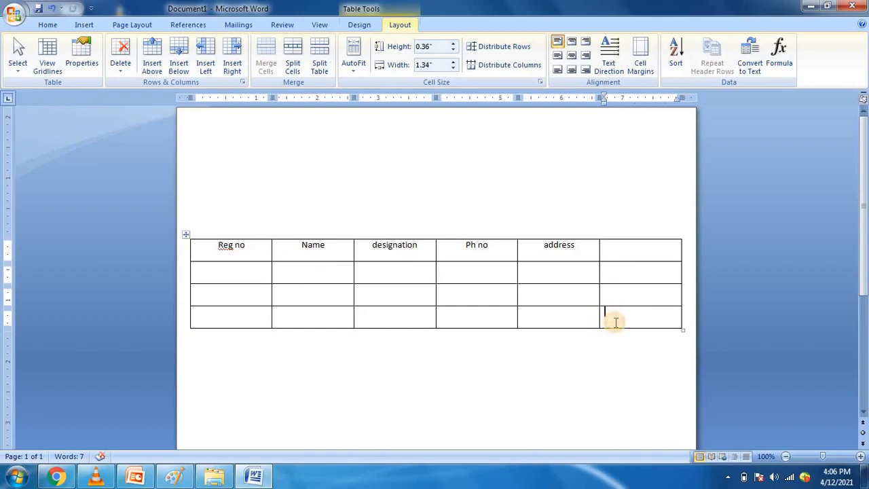
click(184, 62)
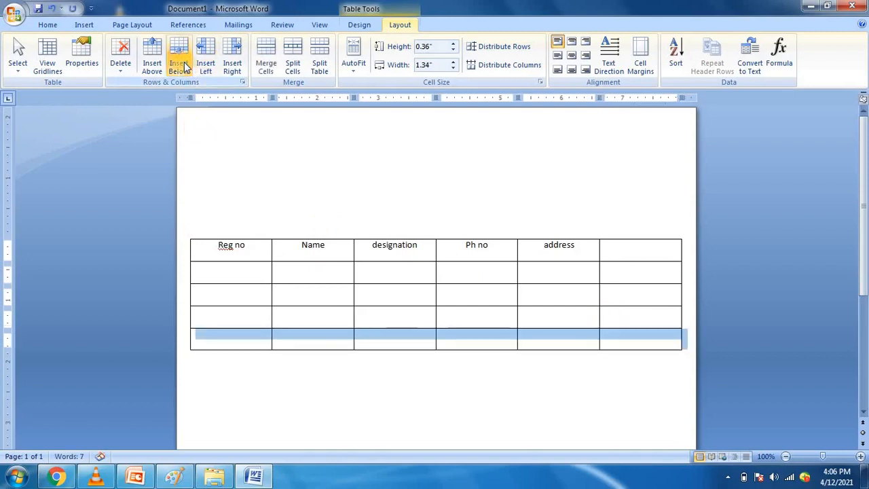
click(369, 365)
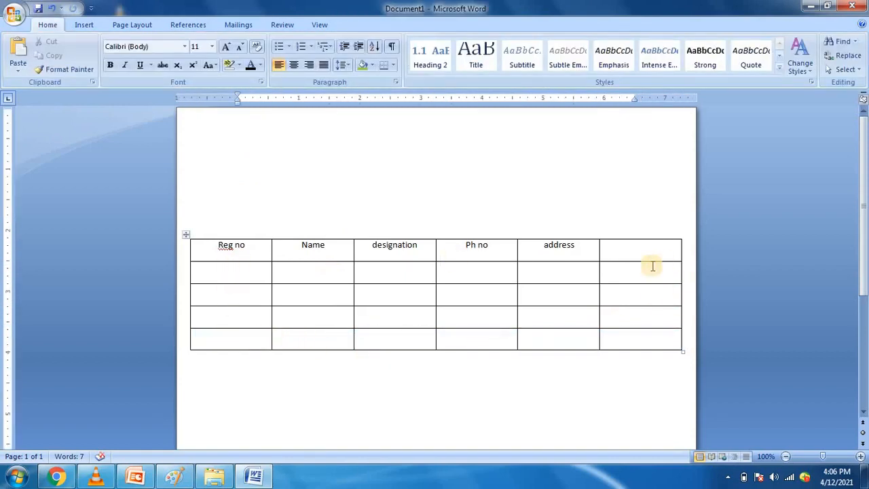
- Enter the heading "salary" in the top cell of the new last column
click(624, 252)
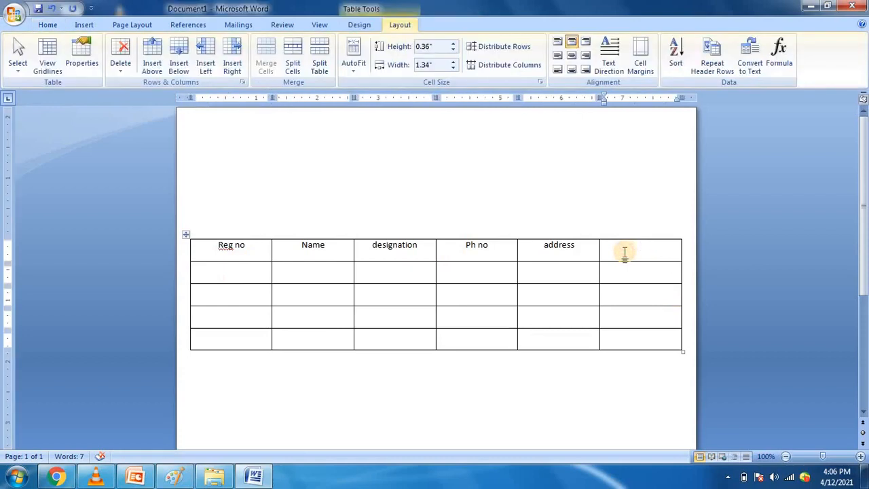
text(salary)
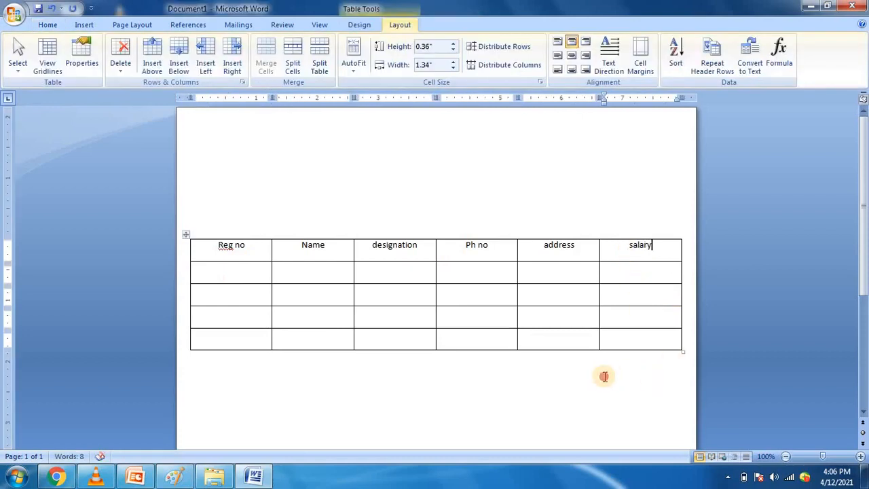
click(603, 376)
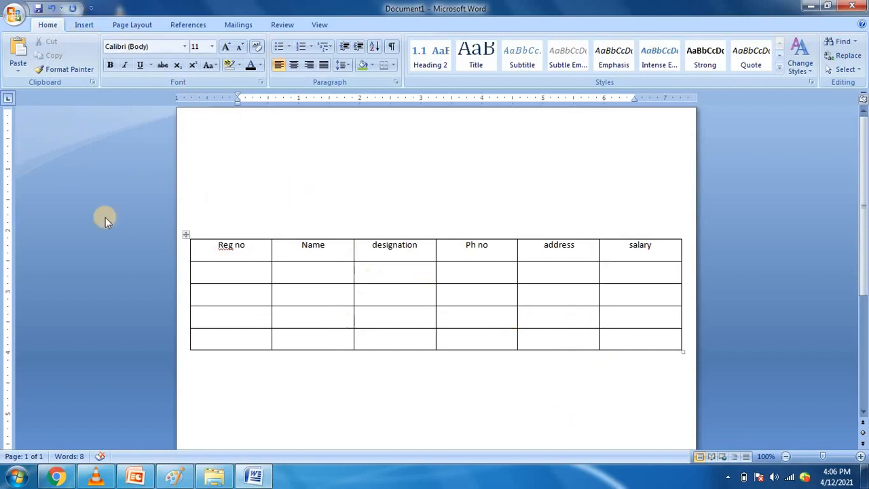
click(84, 24)
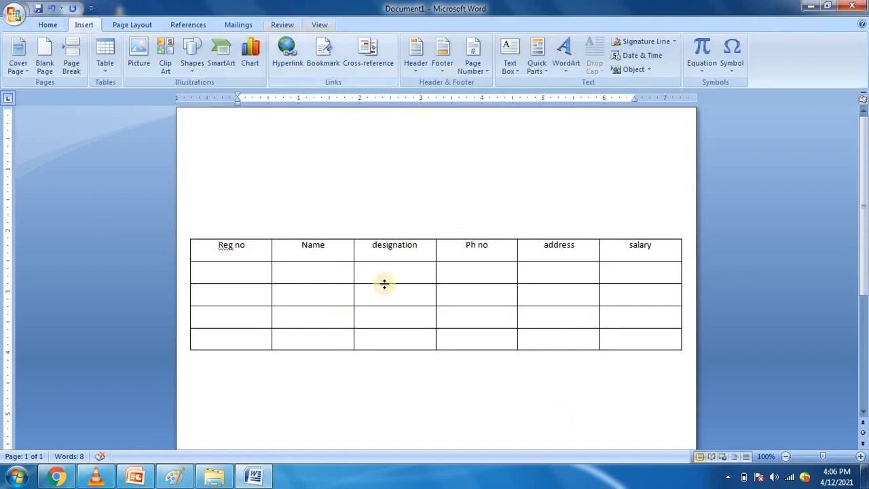
triple_click(324, 249)
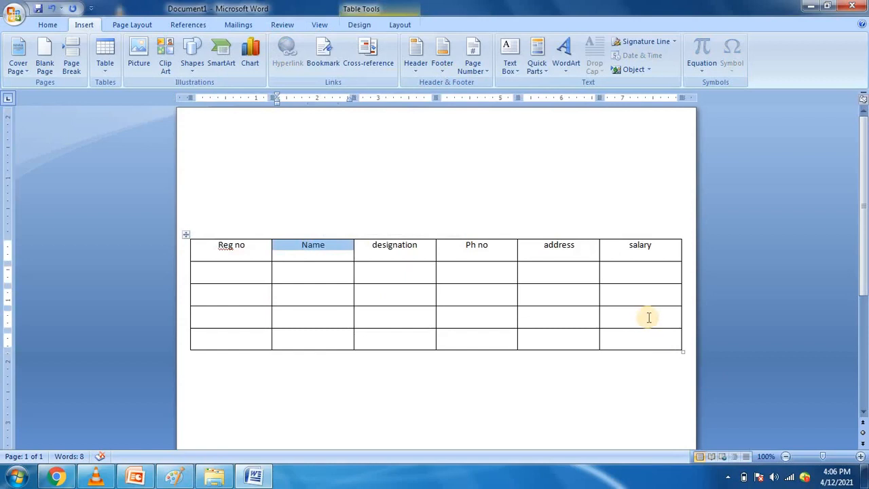
click(400, 25)
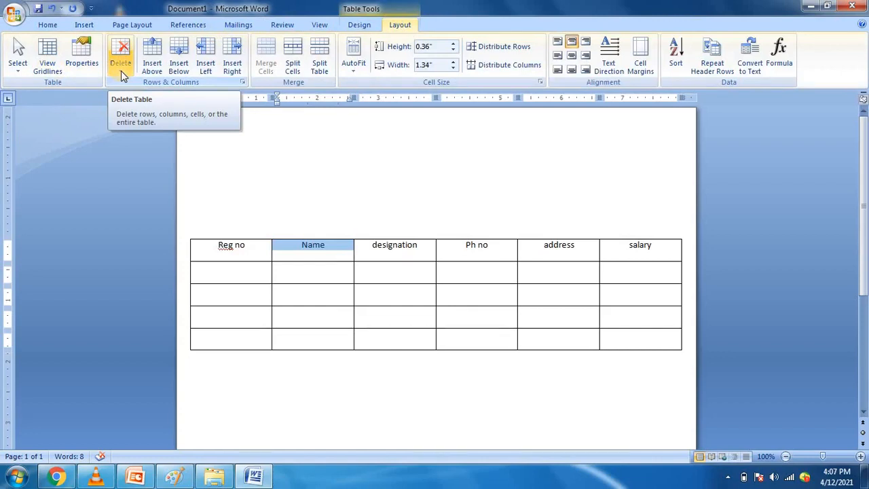
click(316, 198)
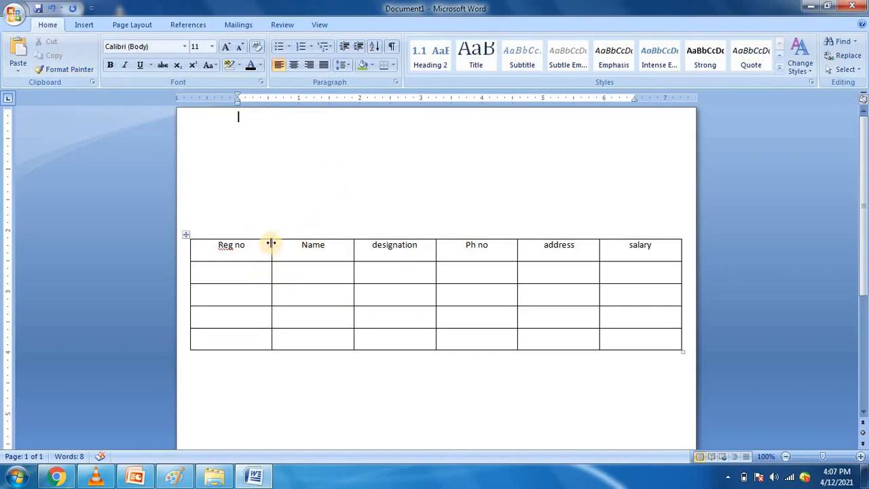
- Narrow the Reg no, Name, designation, Ph no and address columns to about 1, 1.1, 1.4, 1.2 and 1.1 inches
drag(271, 243, 248, 248)
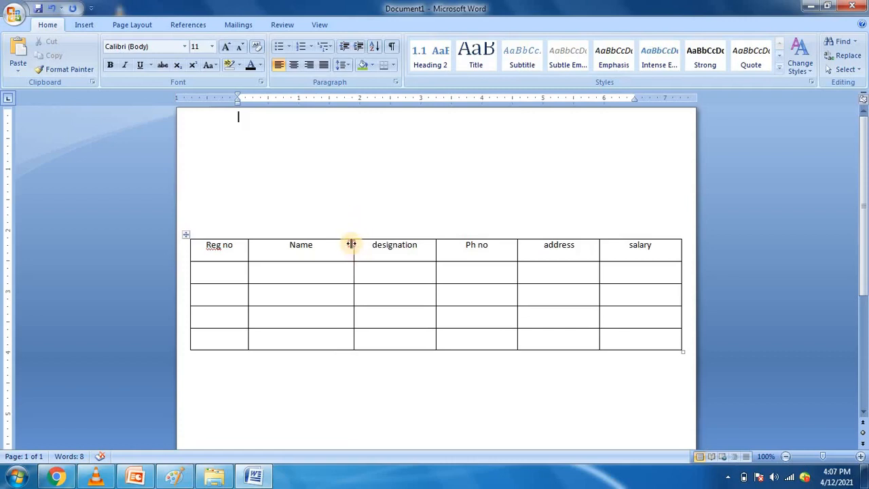
drag(351, 243, 317, 245)
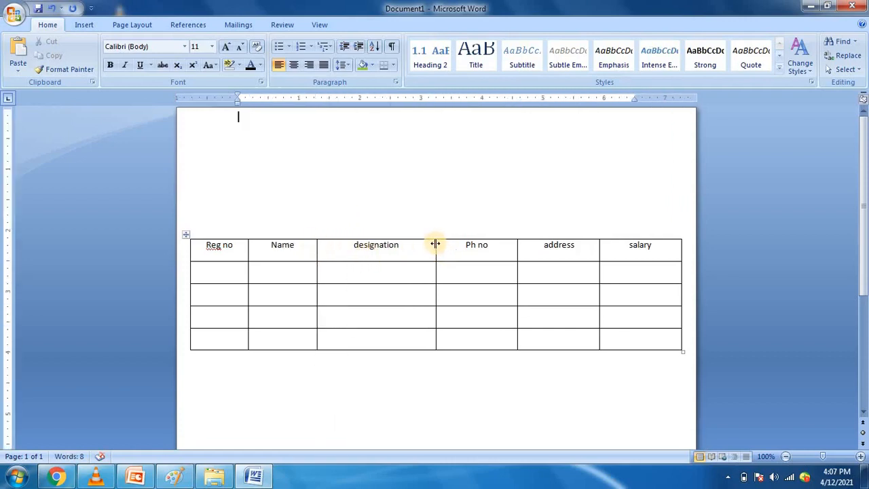
click(412, 245)
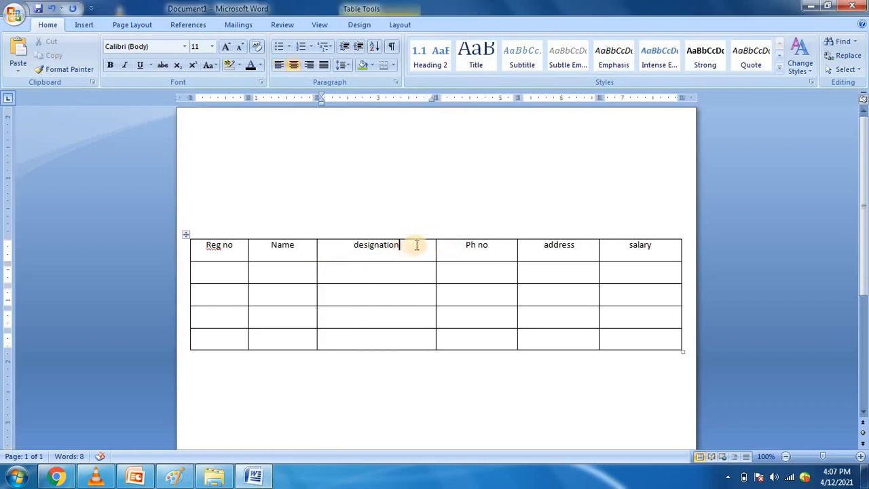
click(418, 223)
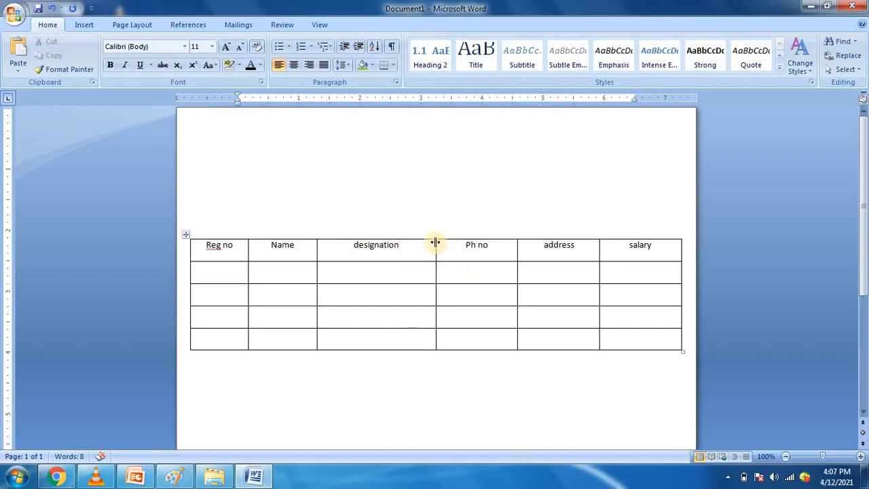
drag(435, 243, 404, 251)
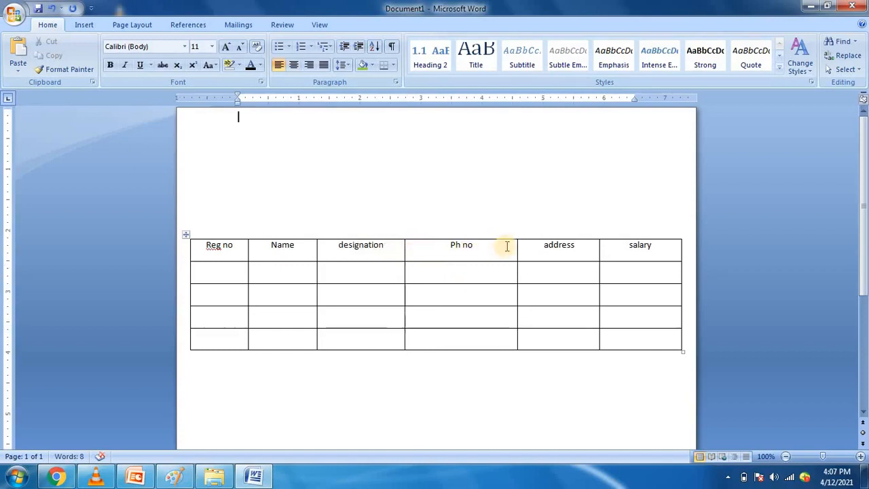
drag(515, 245, 481, 251)
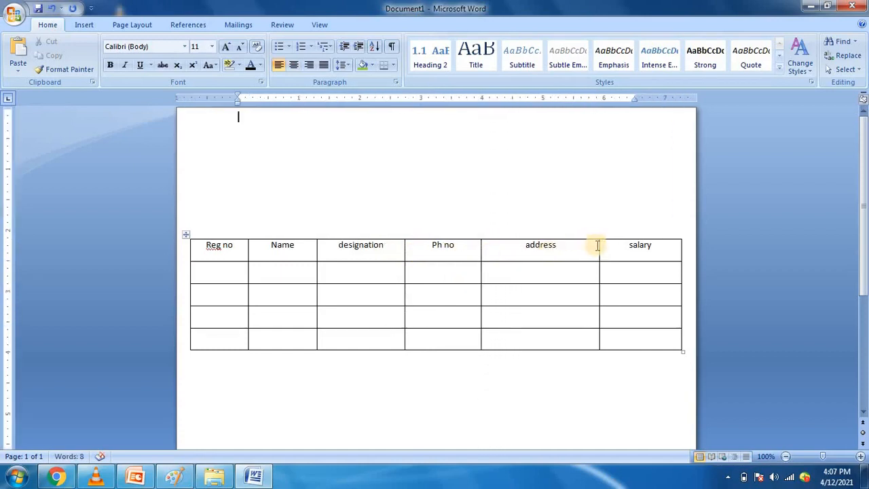
drag(599, 243, 550, 248)
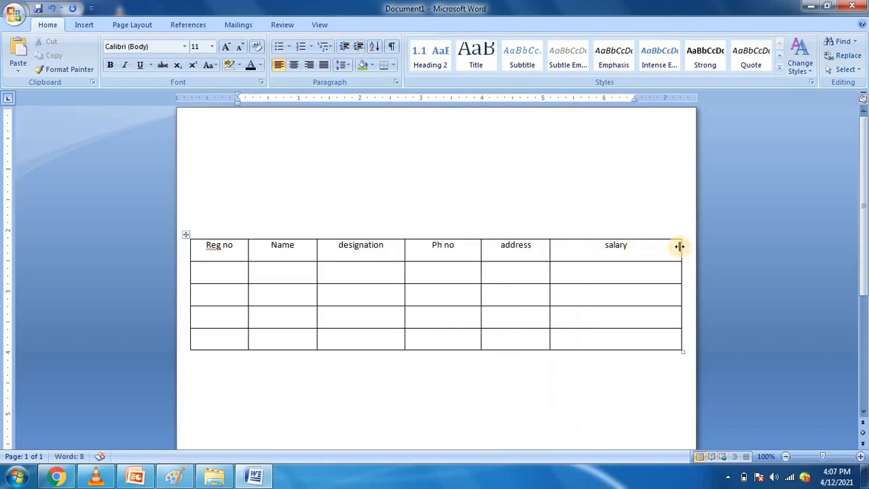
- Narrow the salary column to about 1.25 inches by moving in the table's outer right border
click(678, 239)
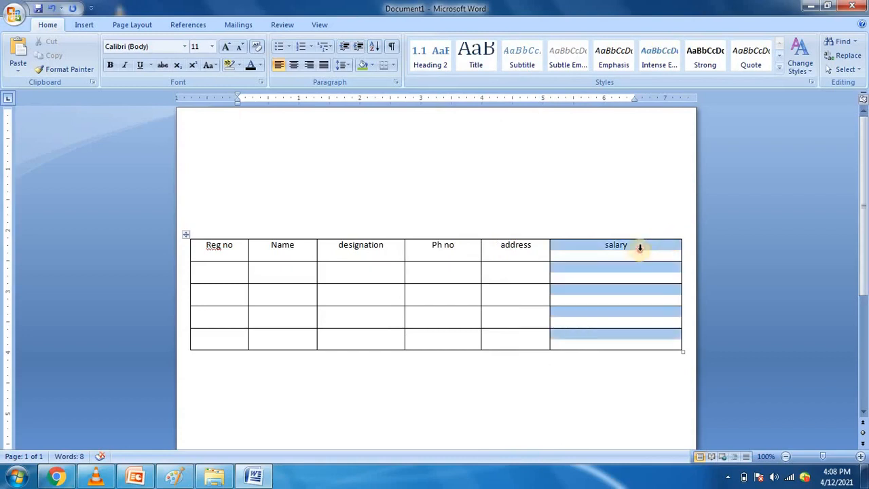
click(705, 269)
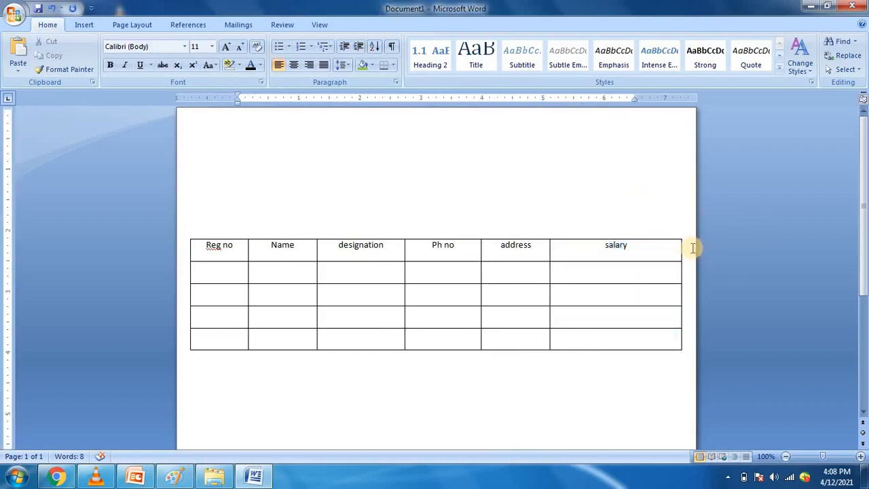
drag(680, 245, 625, 258)
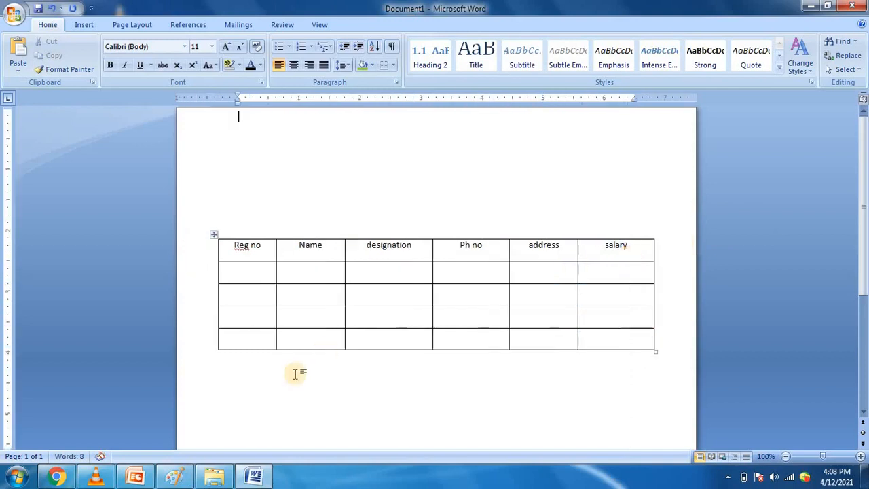
- Delete the empty last row of the table
click(254, 337)
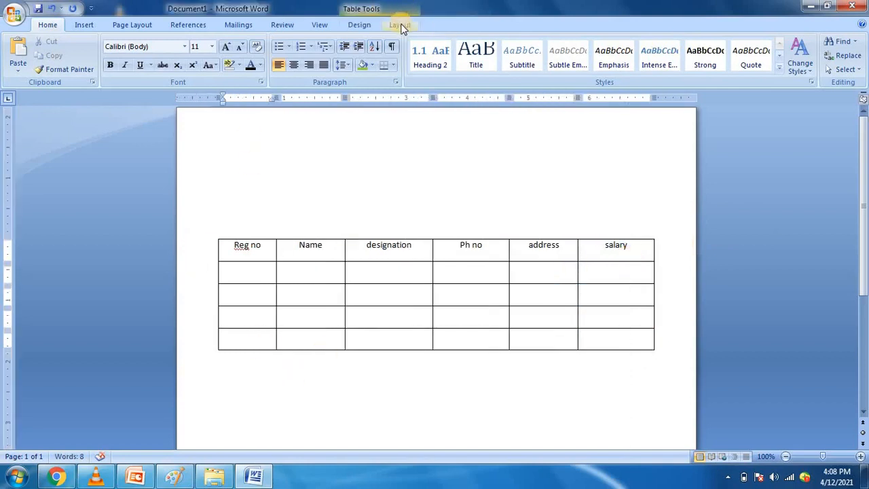
click(400, 24)
click(119, 70)
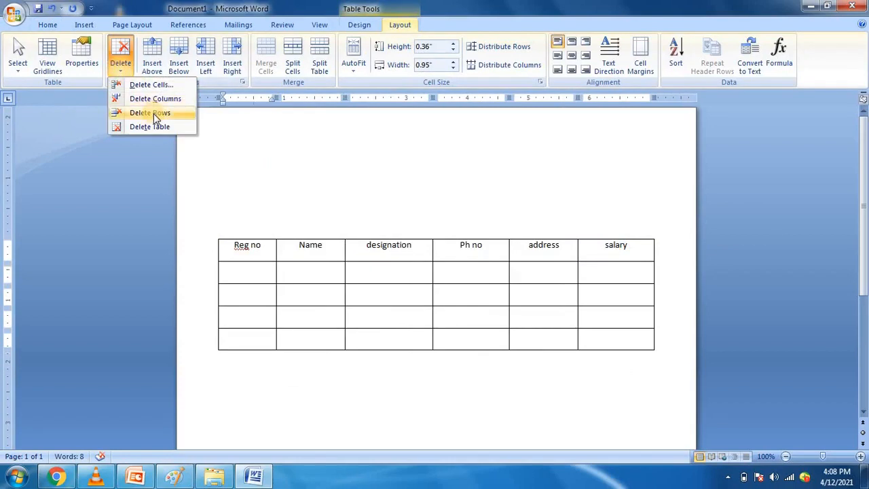
click(153, 113)
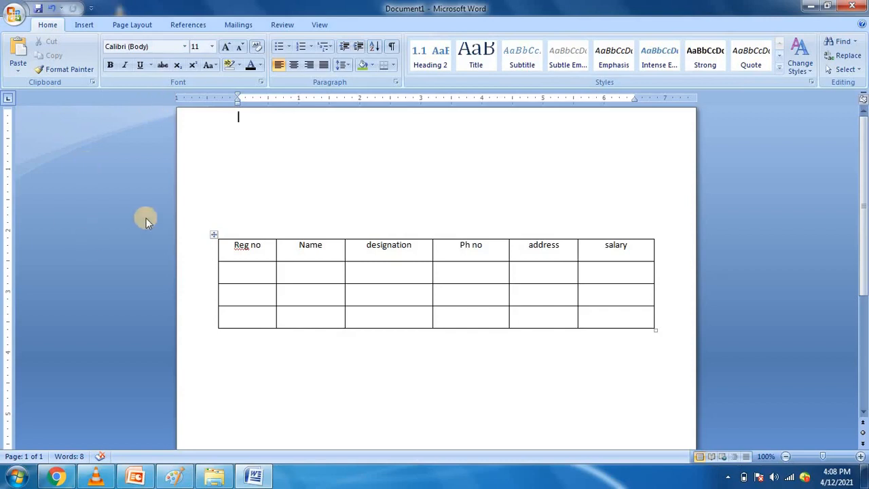
- Select the whole table and delete it from the document
click(213, 233)
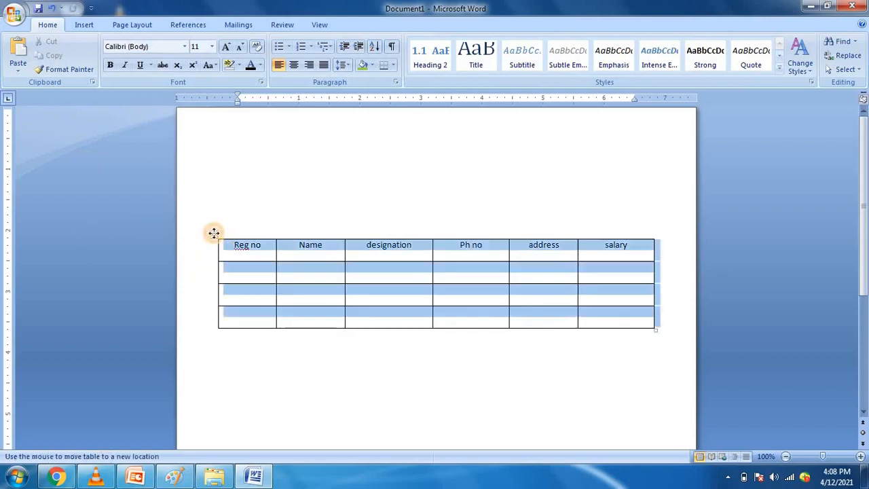
click(119, 61)
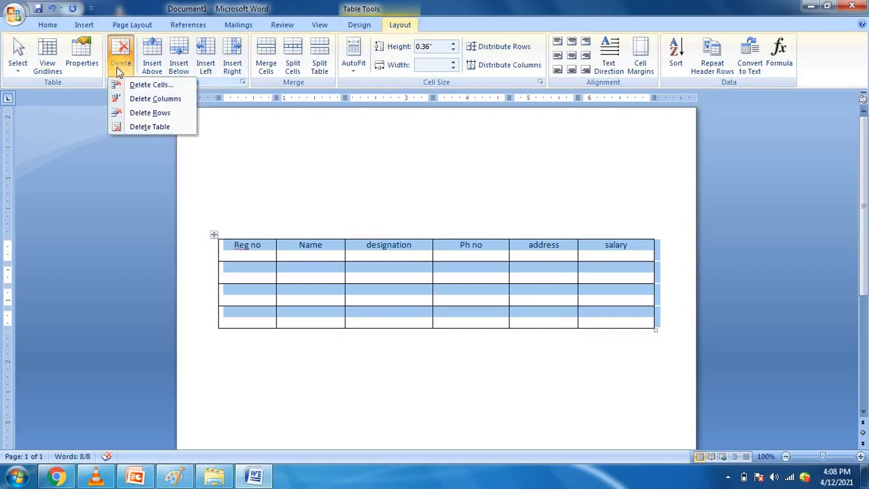
click(159, 126)
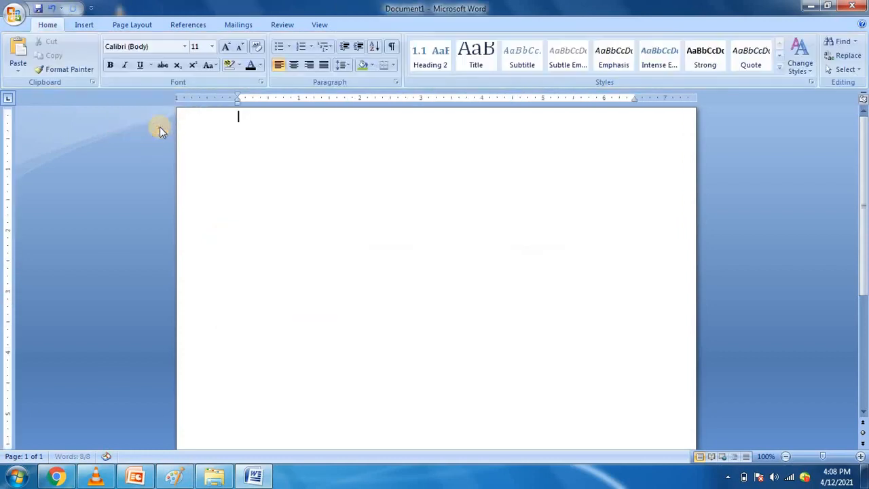